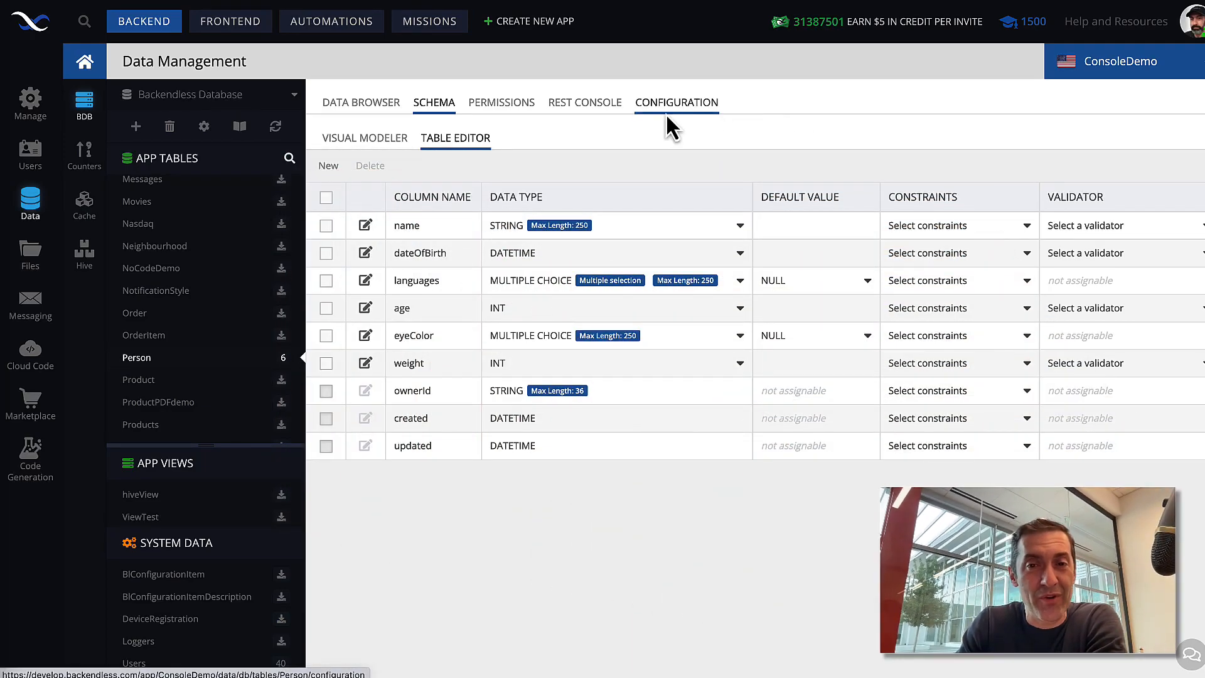
Start a new column named isRetired in the Person table and set its data type to BOOLEAN / CHECKBOX.
scroll(244, 298, down, 1)
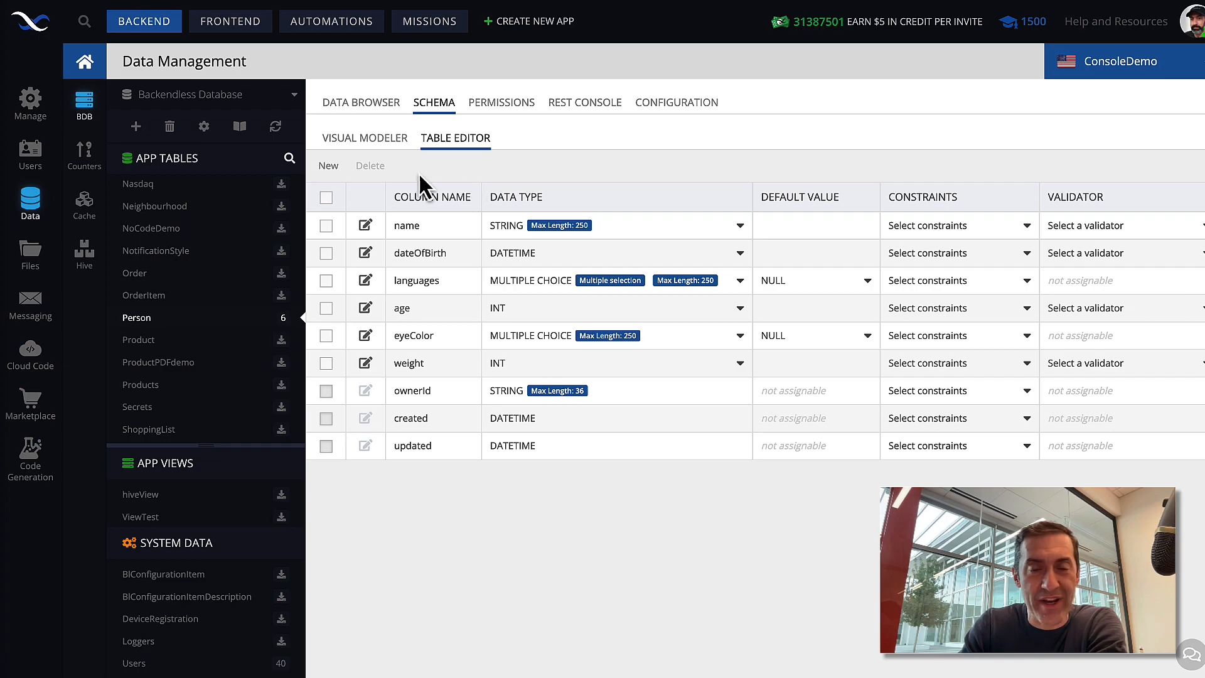
click(328, 167)
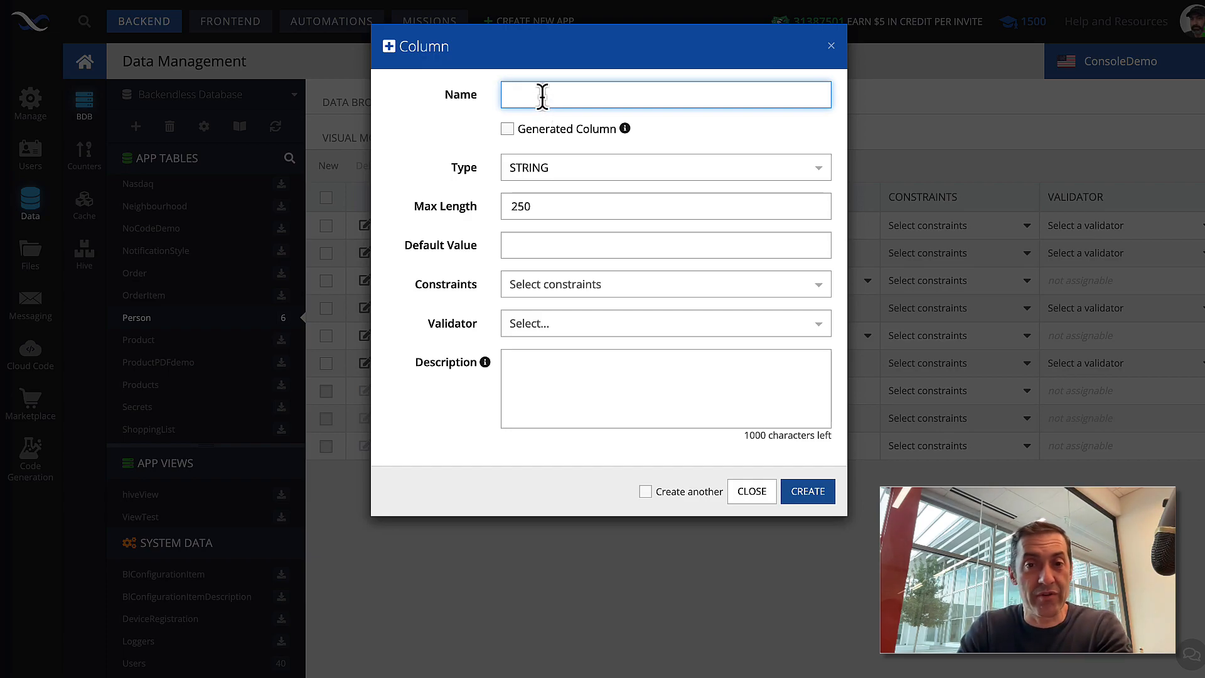
text(isRetired)
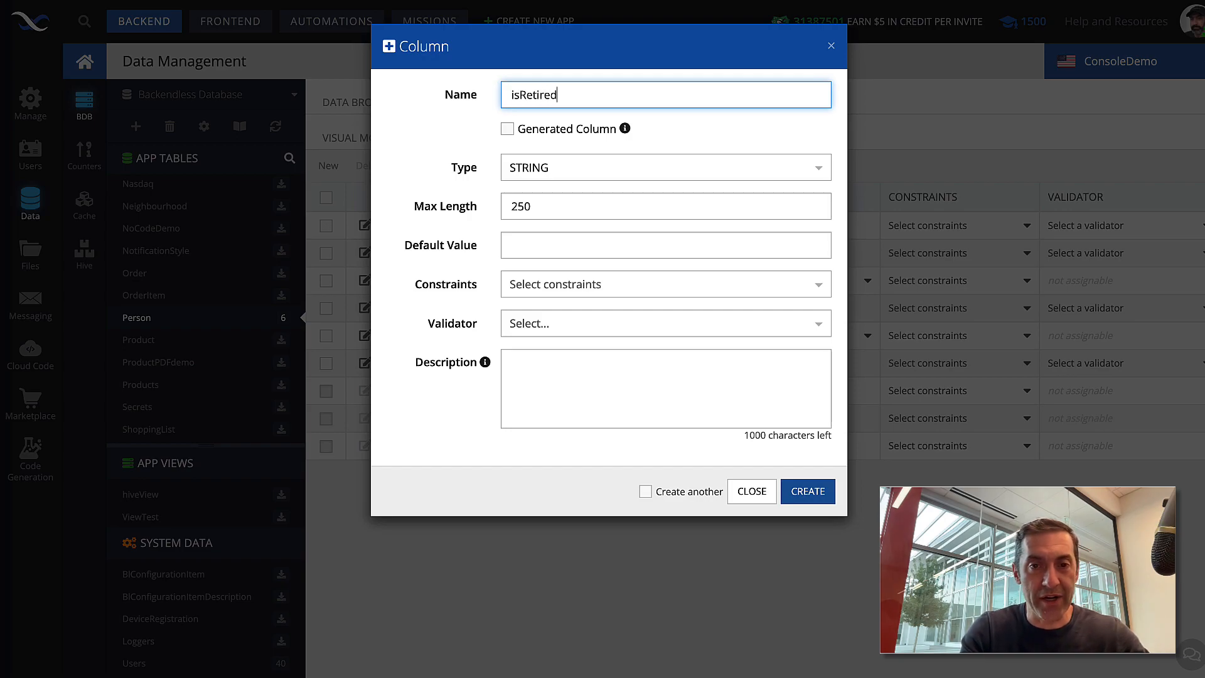
click(544, 168)
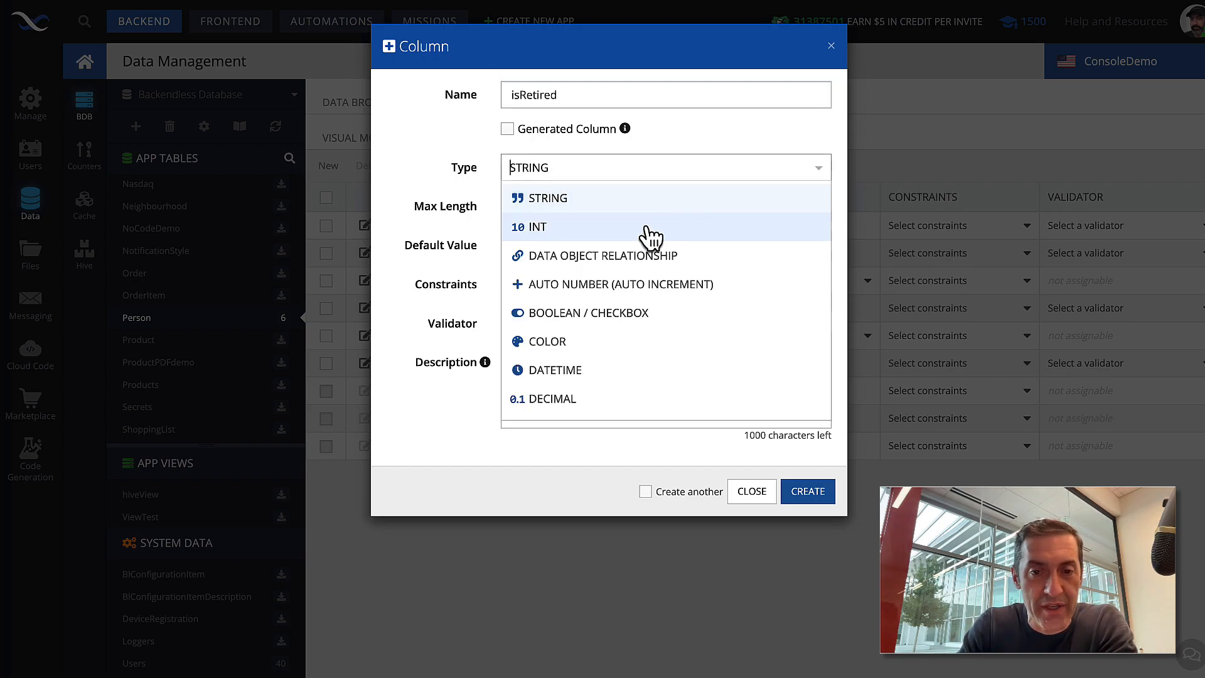
click(600, 319)
scroll(721, 246, down, 1)
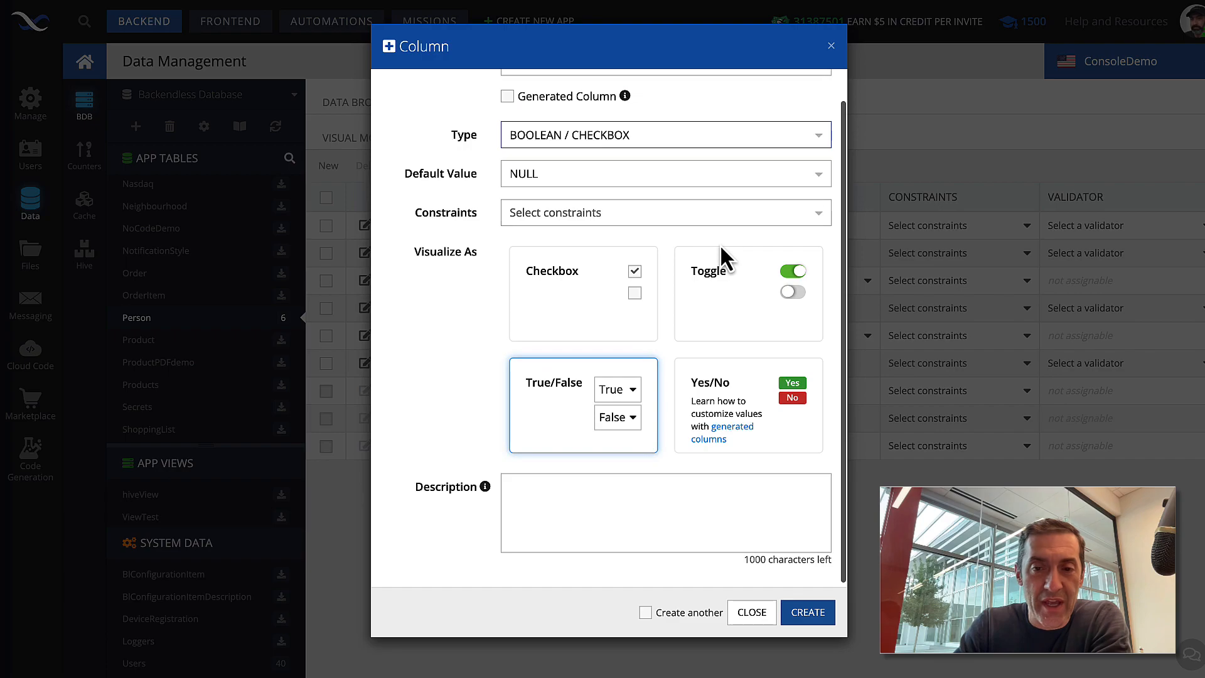
scroll(722, 247, up, 1)
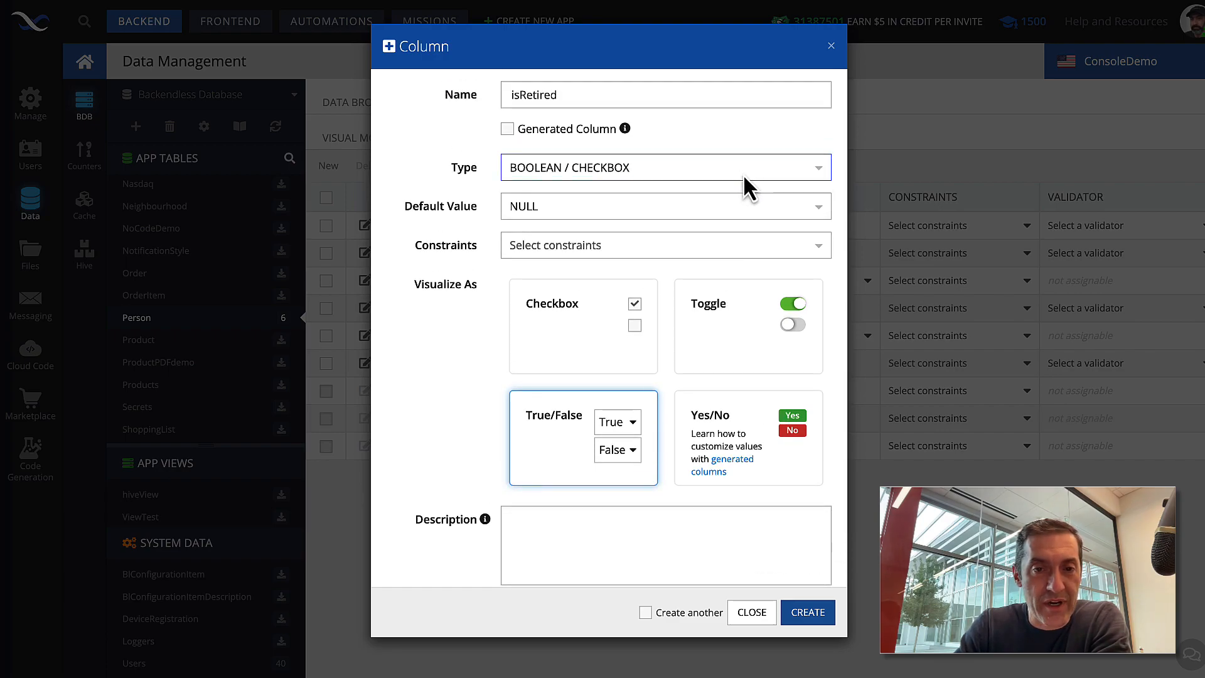
Try FALSE as the default value, set it back to NULL, and view the available constraints without choosing any.
click(535, 207)
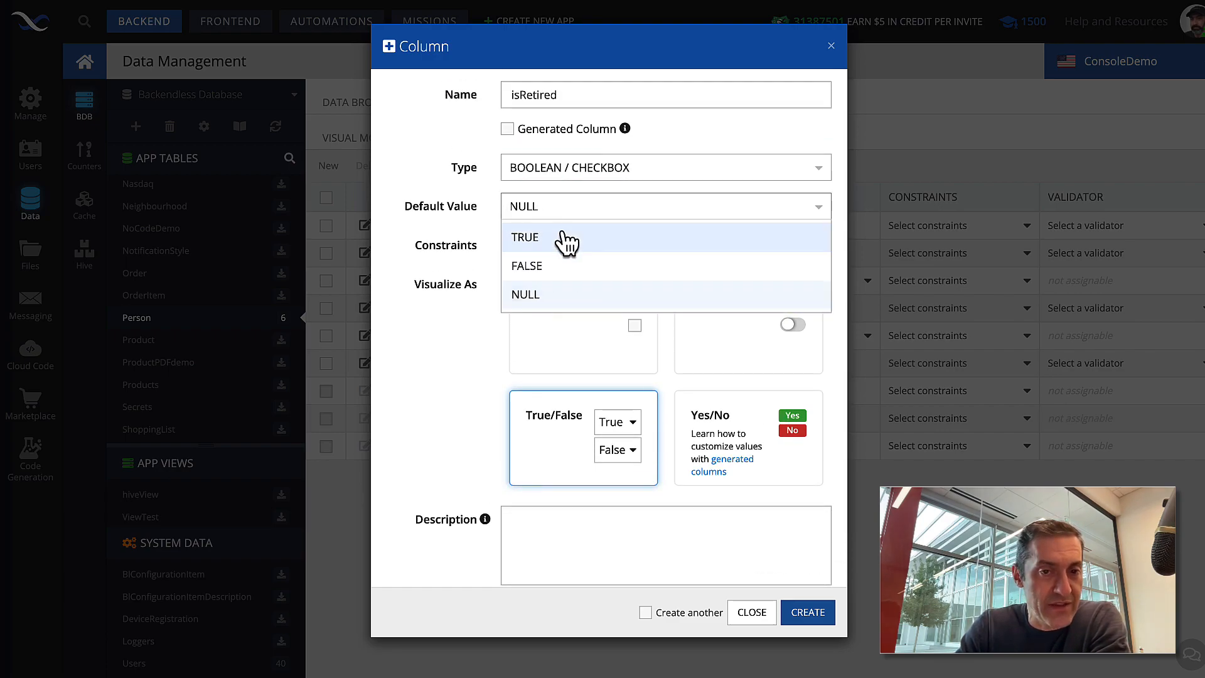
click(495, 192)
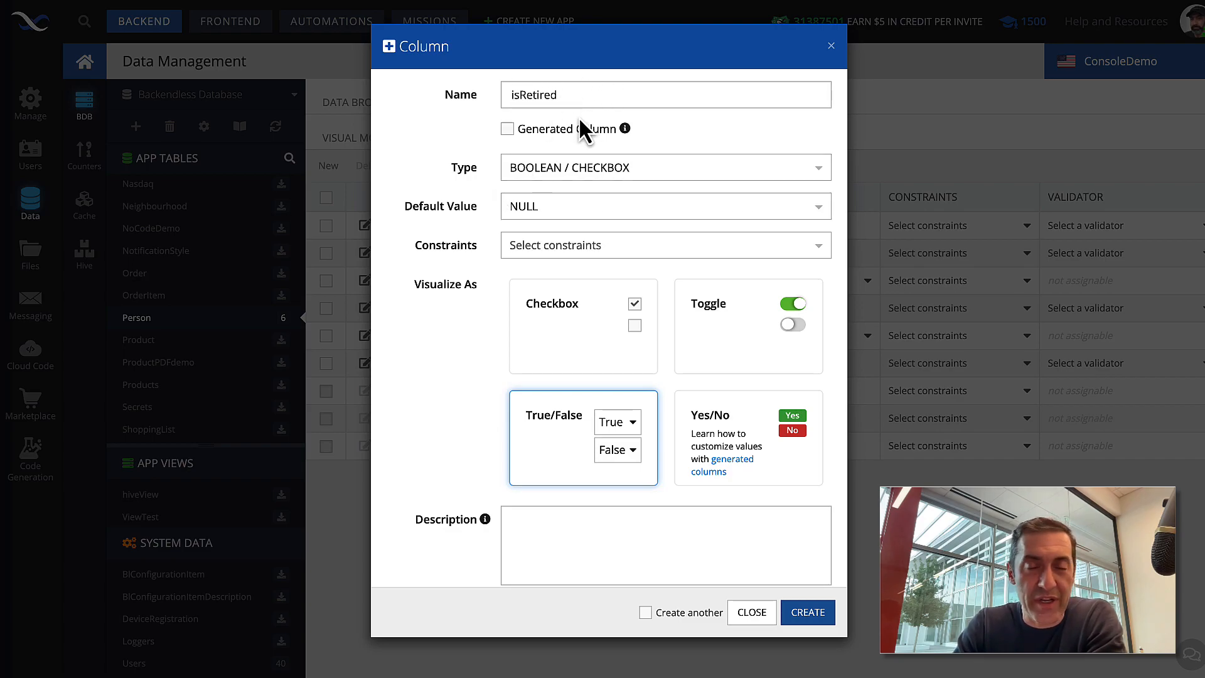
click(546, 206)
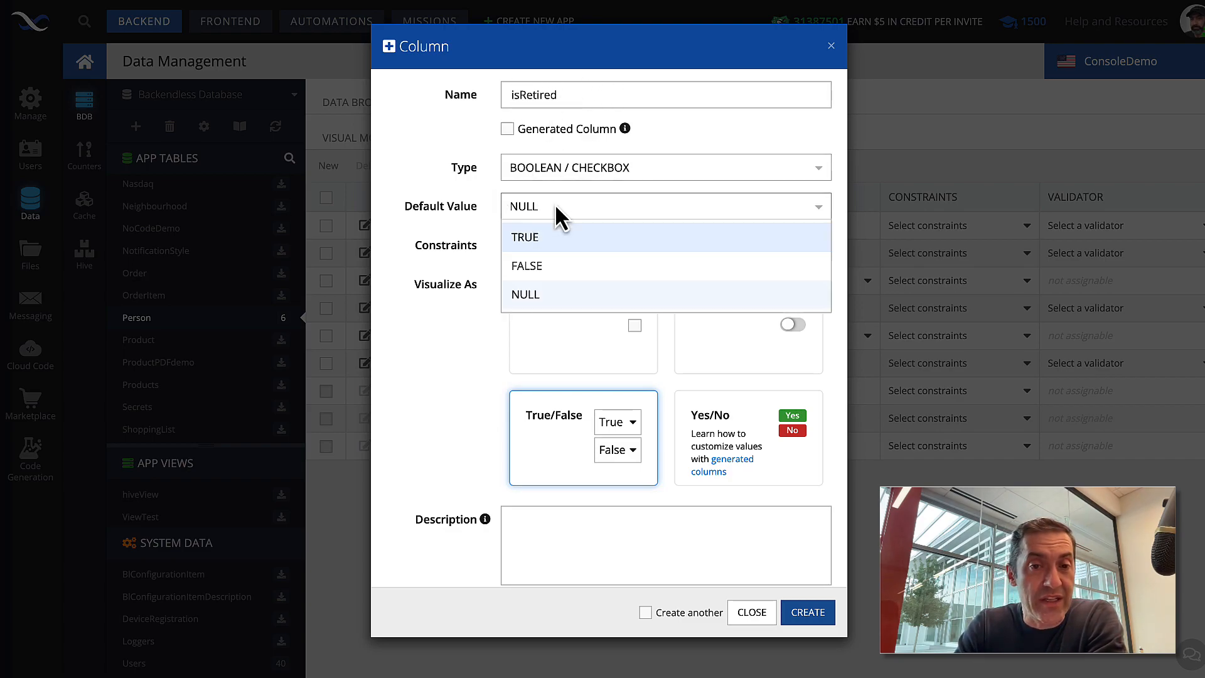
click(498, 190)
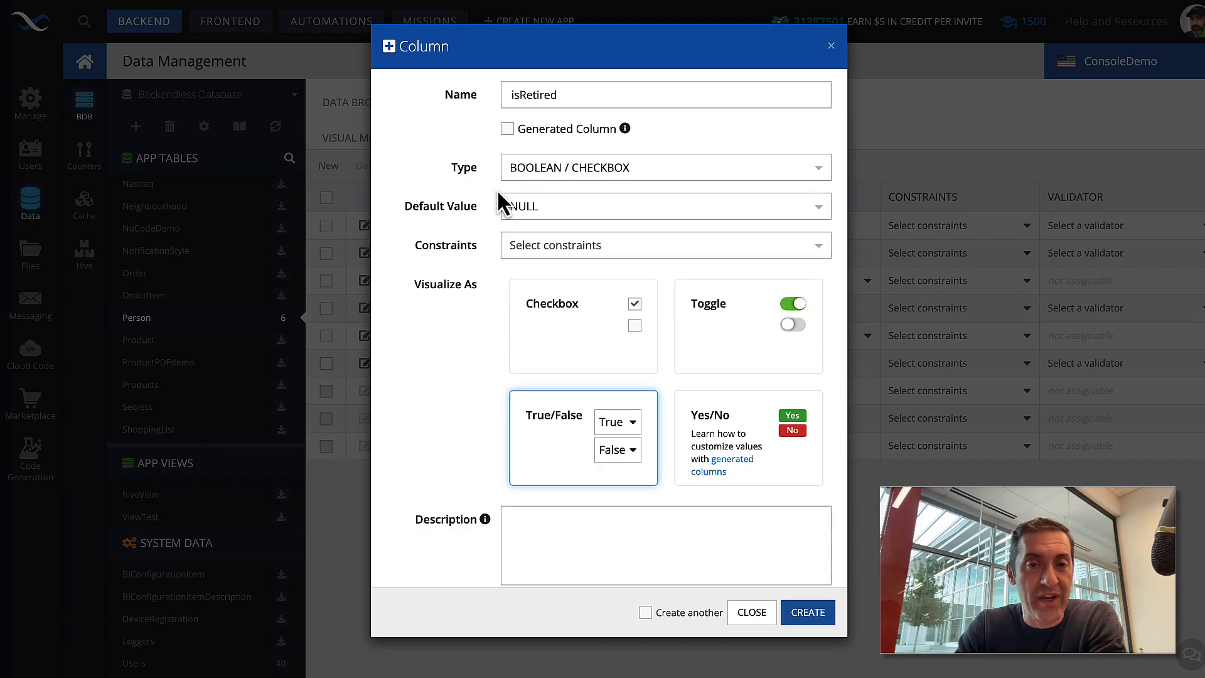
click(543, 205)
click(573, 269)
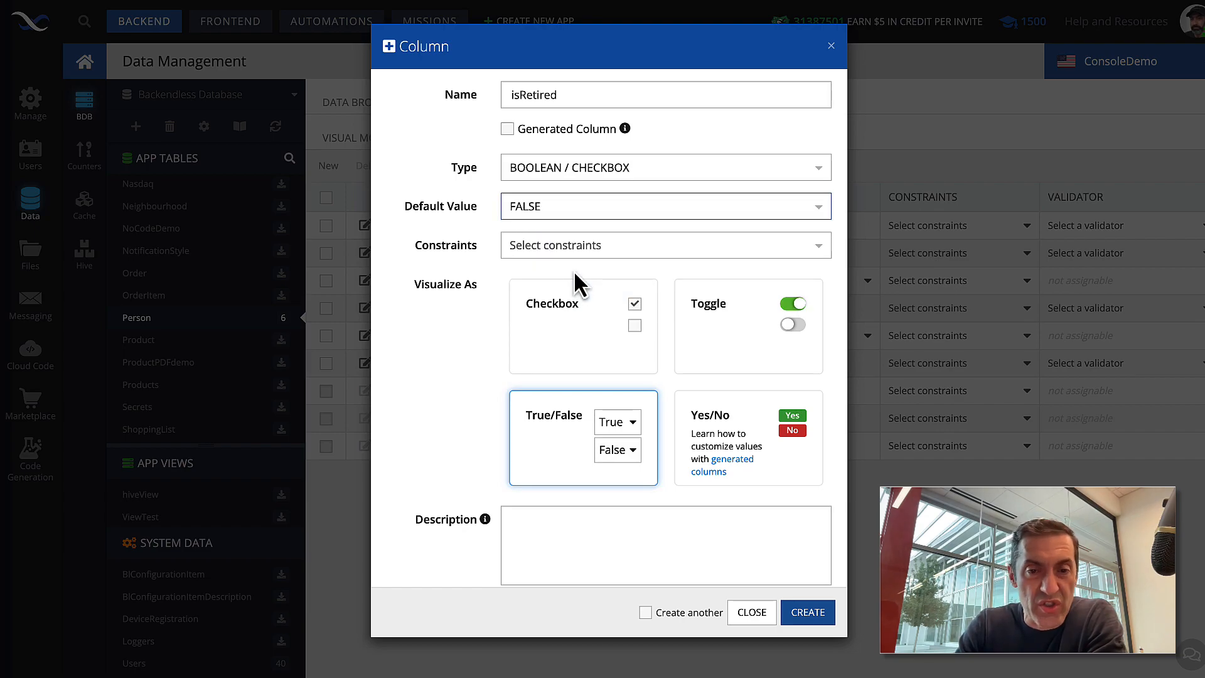
right_click(562, 212)
click(539, 225)
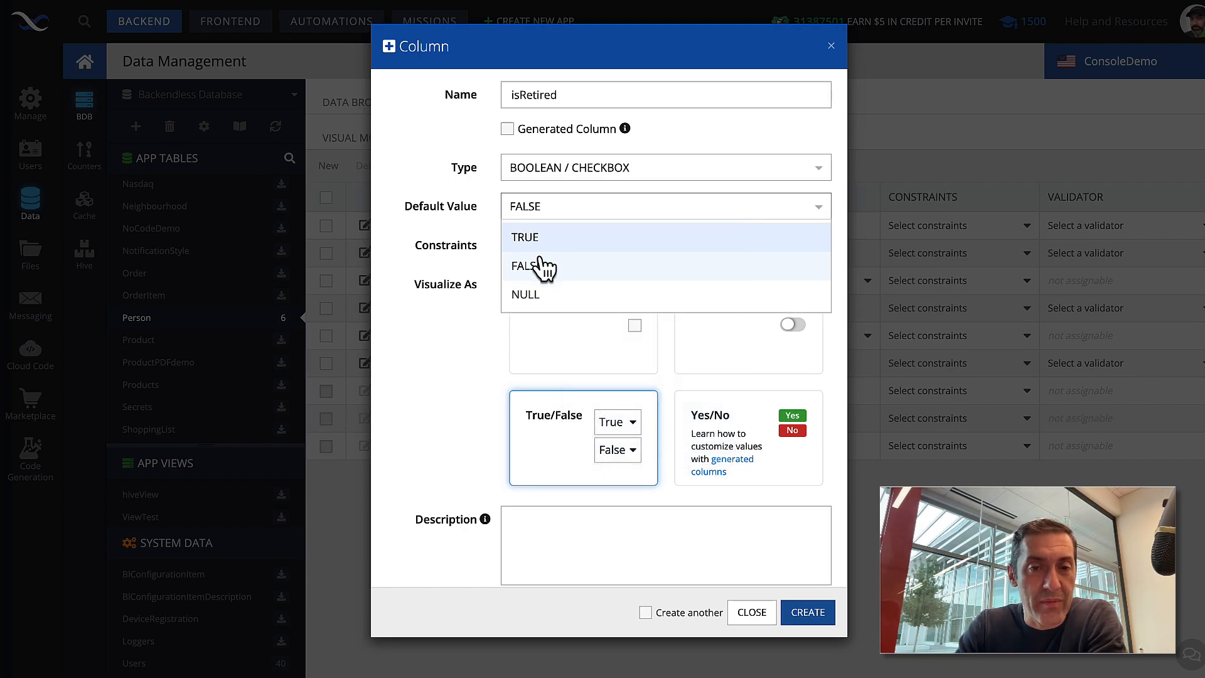
click(544, 294)
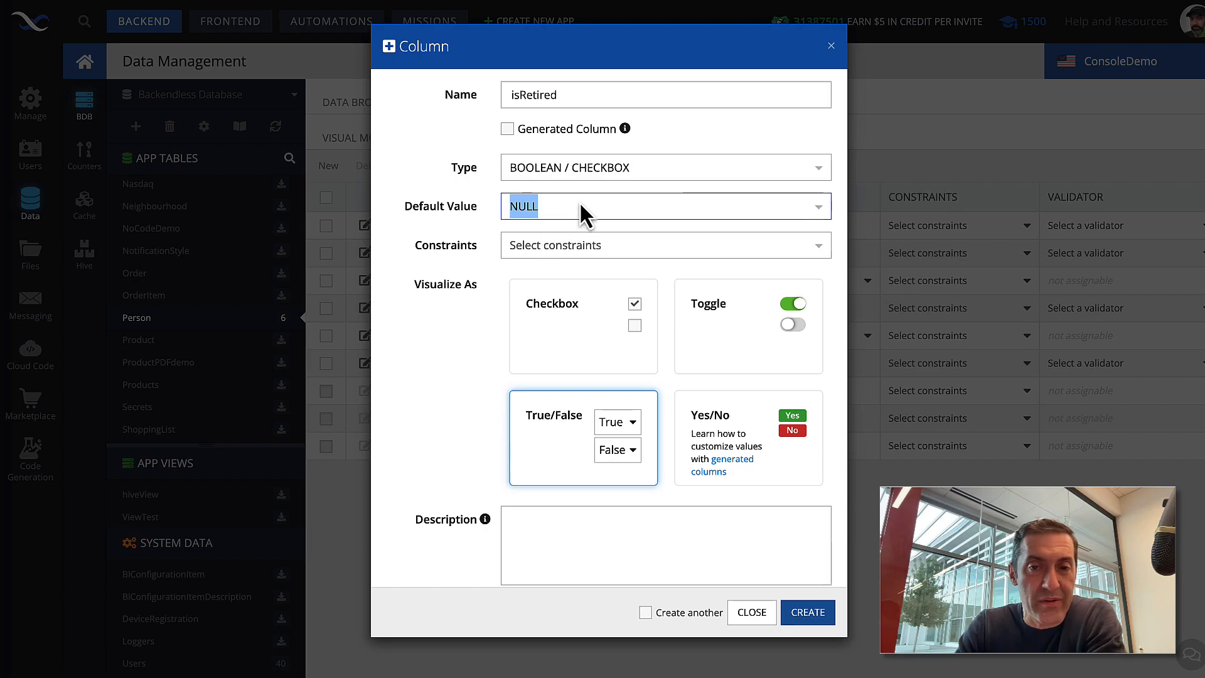
click(616, 184)
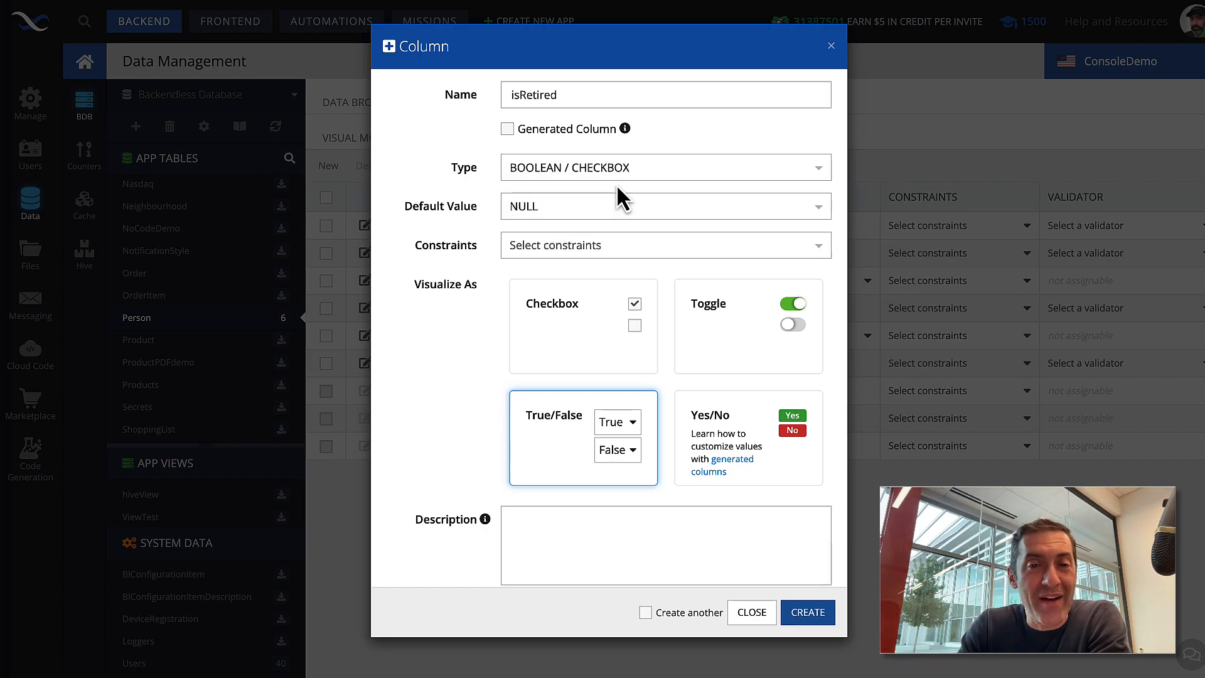
click(612, 247)
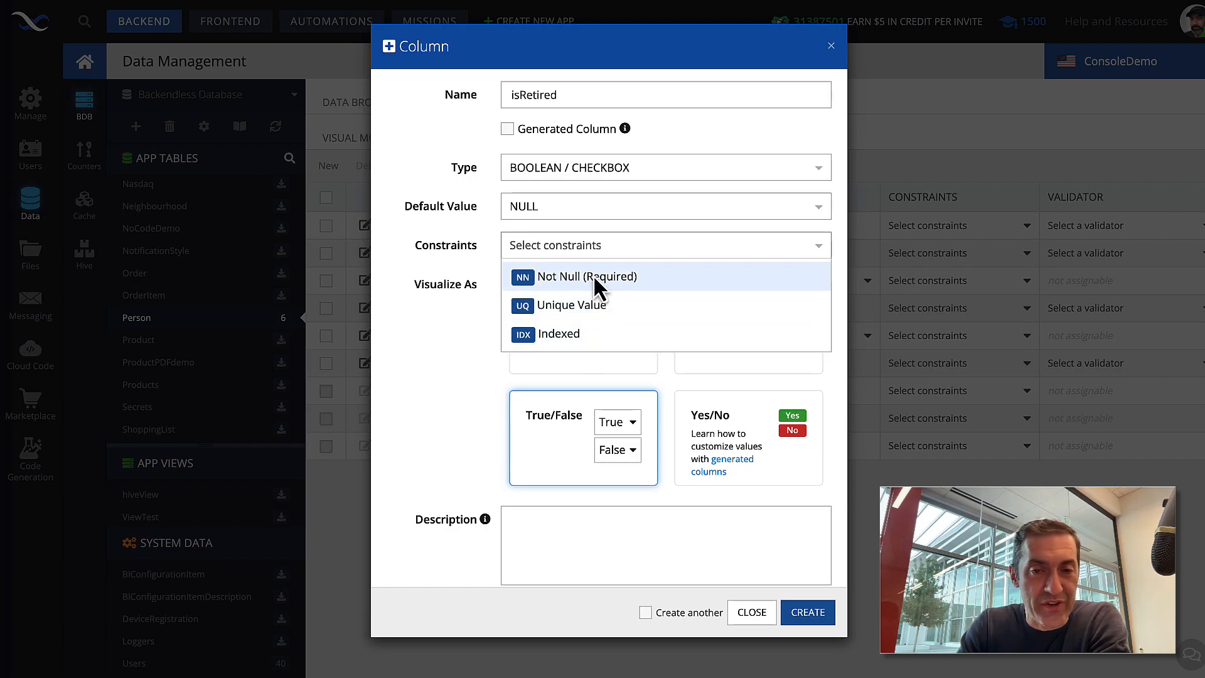
click(558, 226)
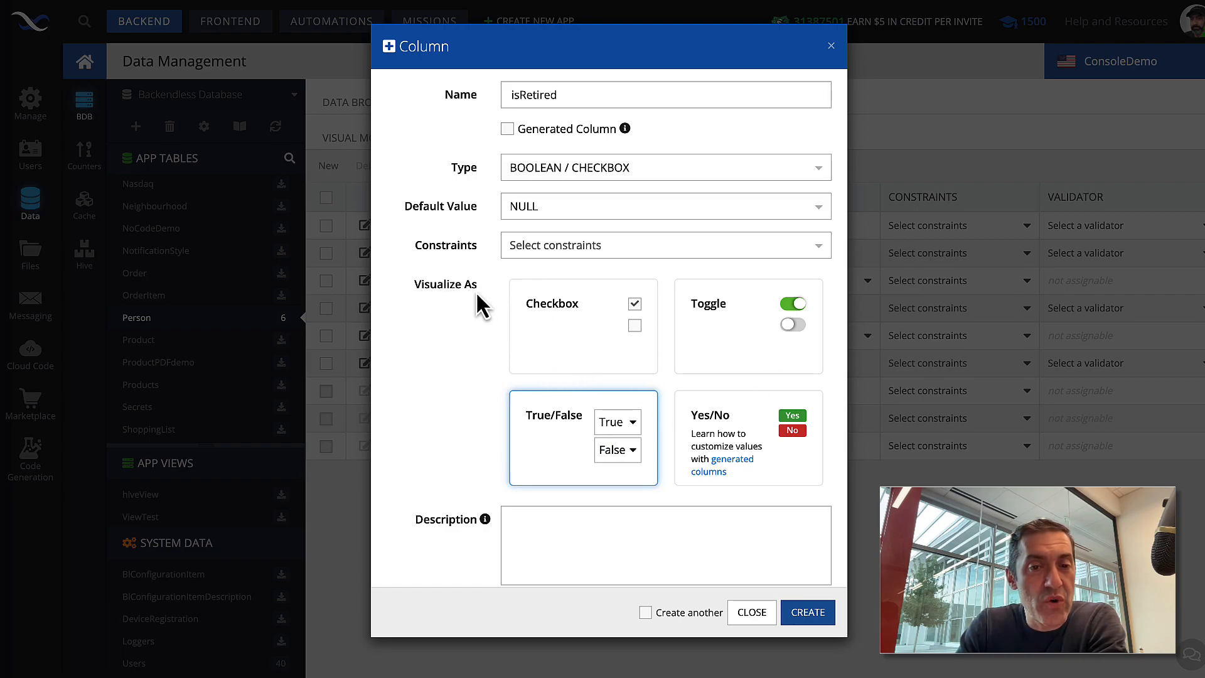
Try the Checkbox, Toggle, True/False and Yes/No visualization options for the isRetired column.
click(576, 333)
click(711, 345)
click(706, 413)
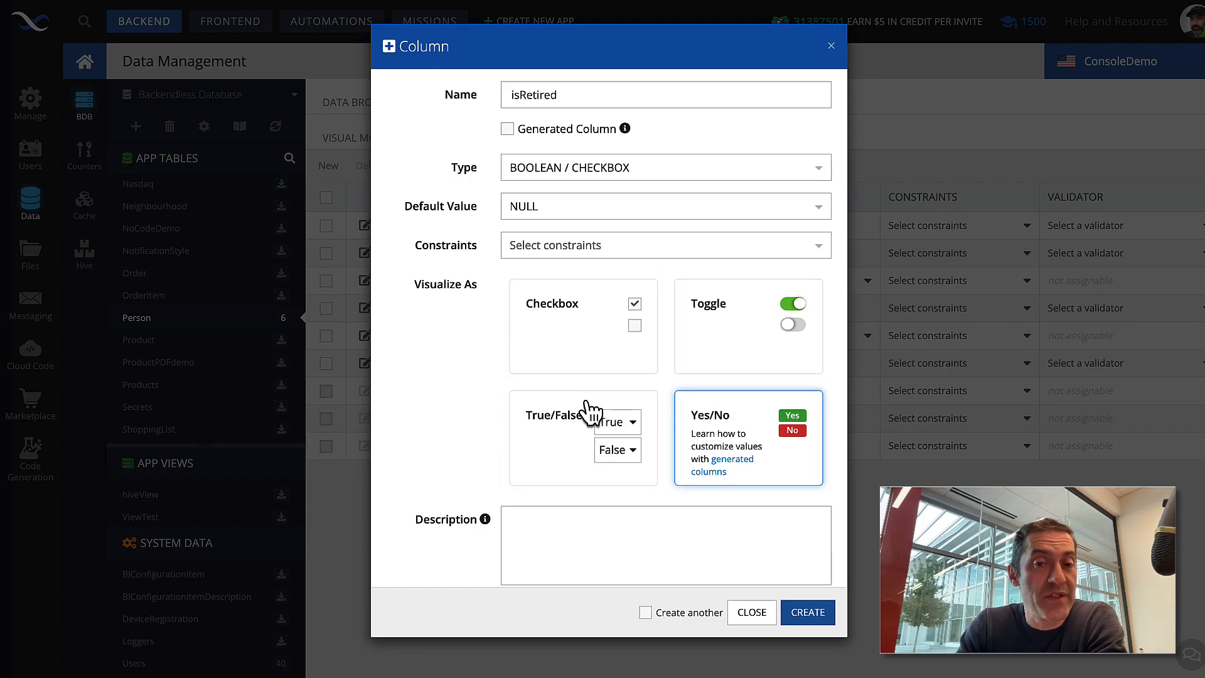
click(585, 410)
click(650, 367)
click(706, 367)
click(698, 414)
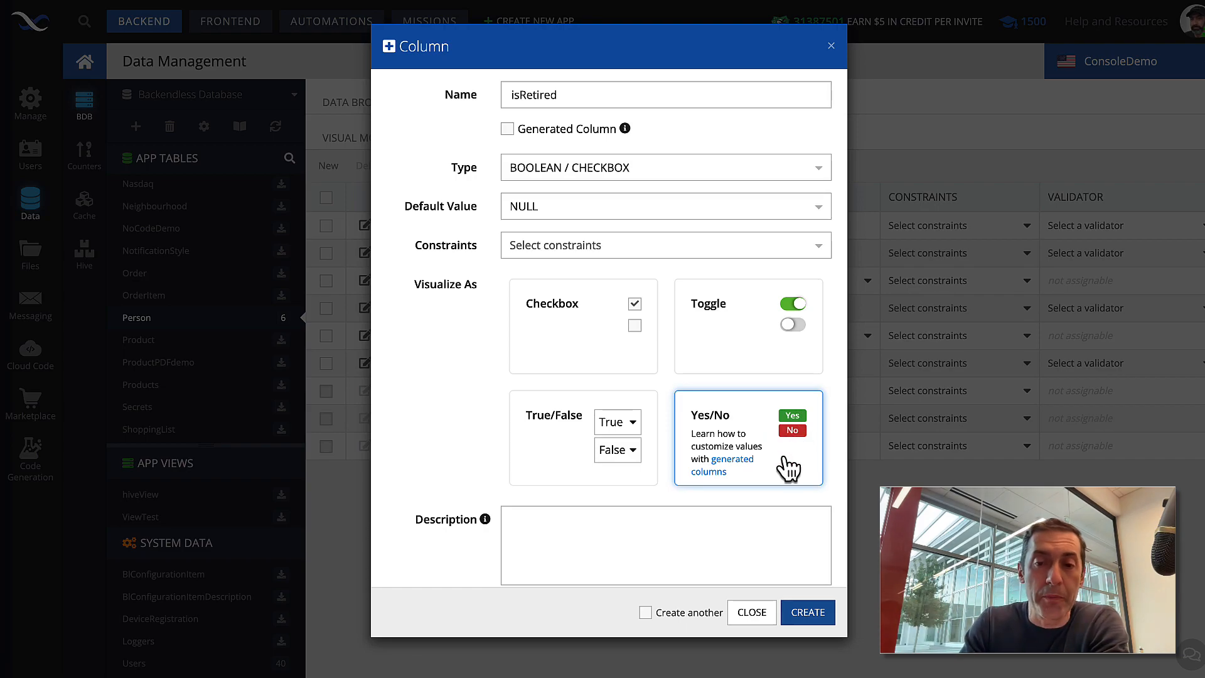
Visualize the isRetired column as a Toggle and create the column.
click(711, 345)
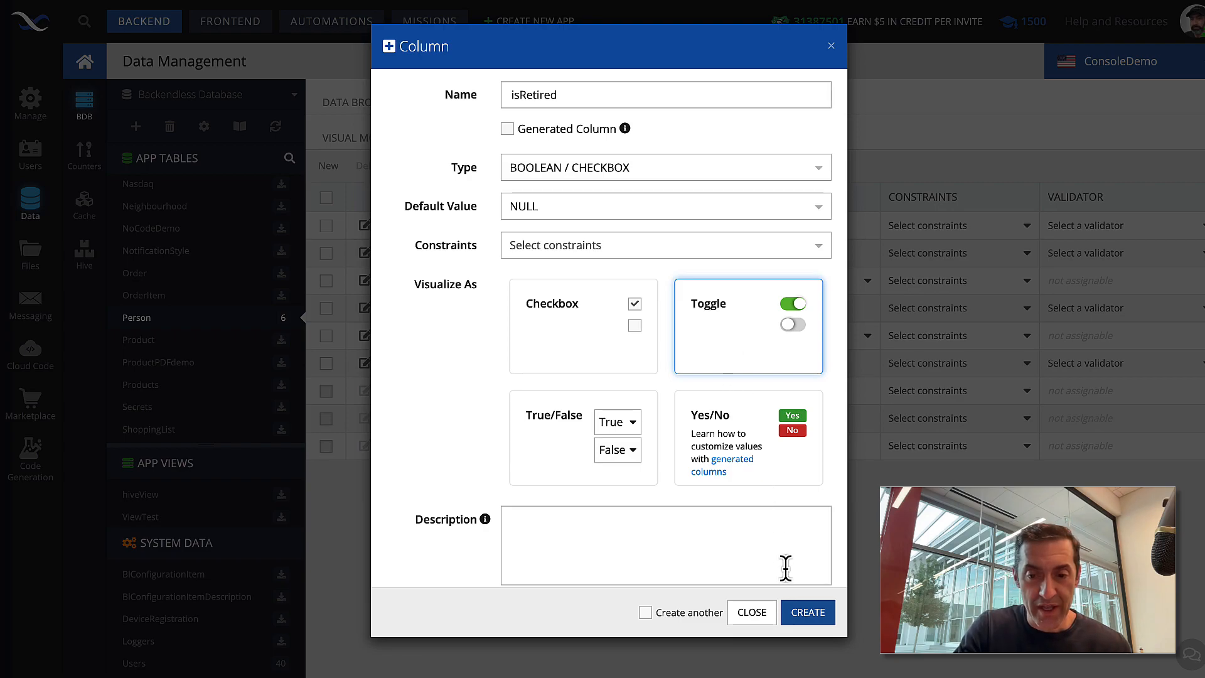
click(807, 613)
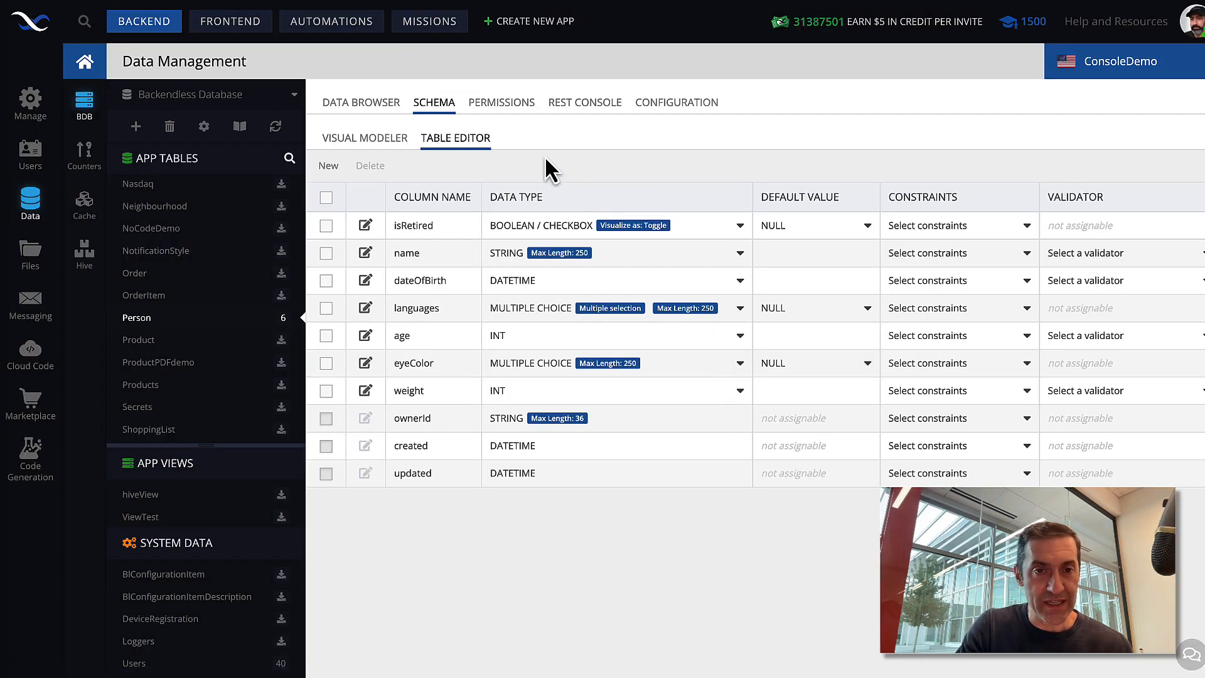
In the data browser, switch the first record's isRetired value on and off, and reset it to NULL.
click(359, 120)
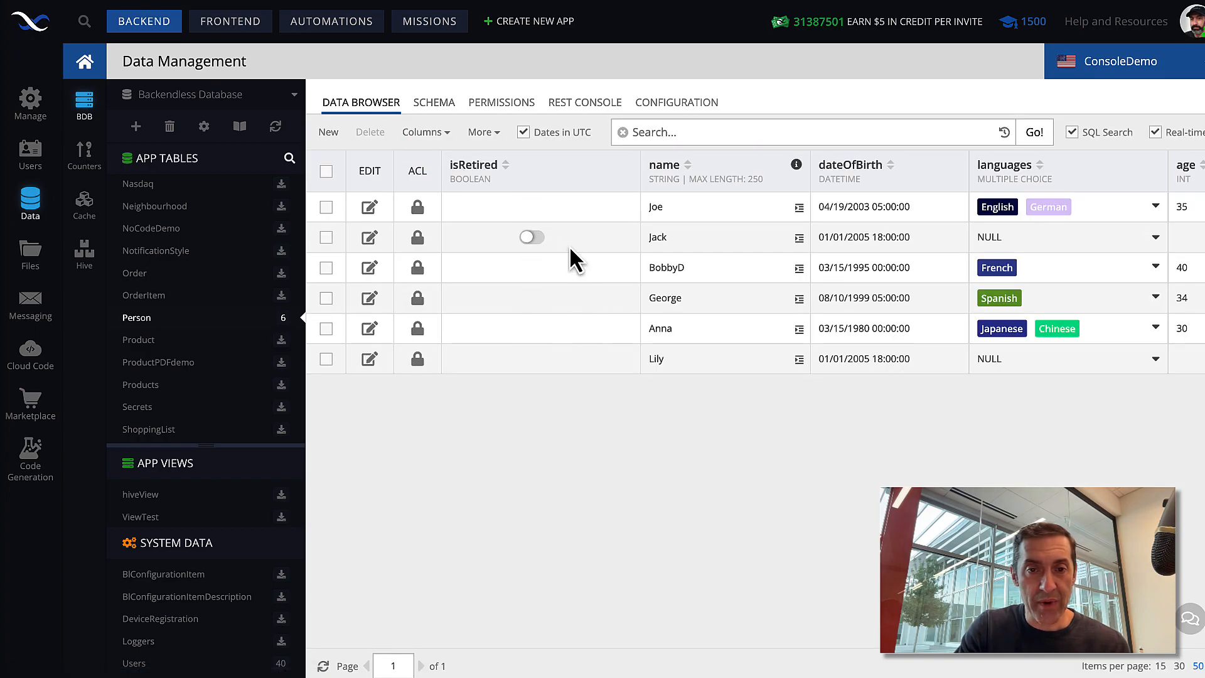
mouse_move(556, 209)
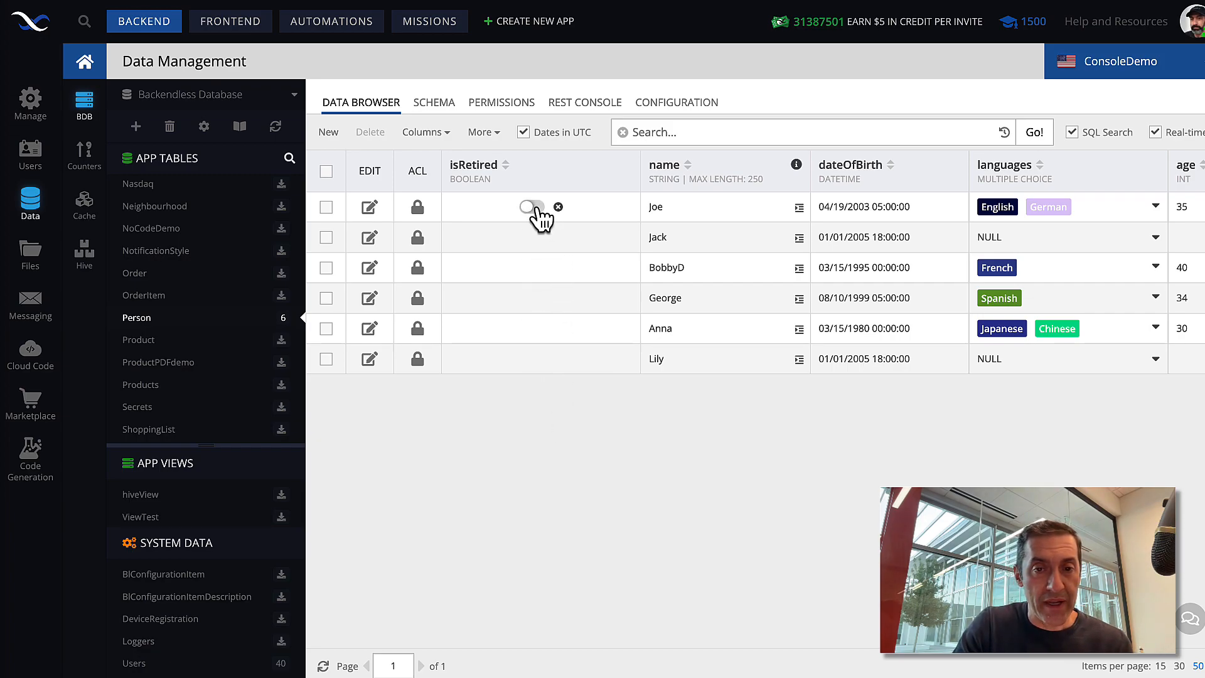
click(534, 208)
click(533, 207)
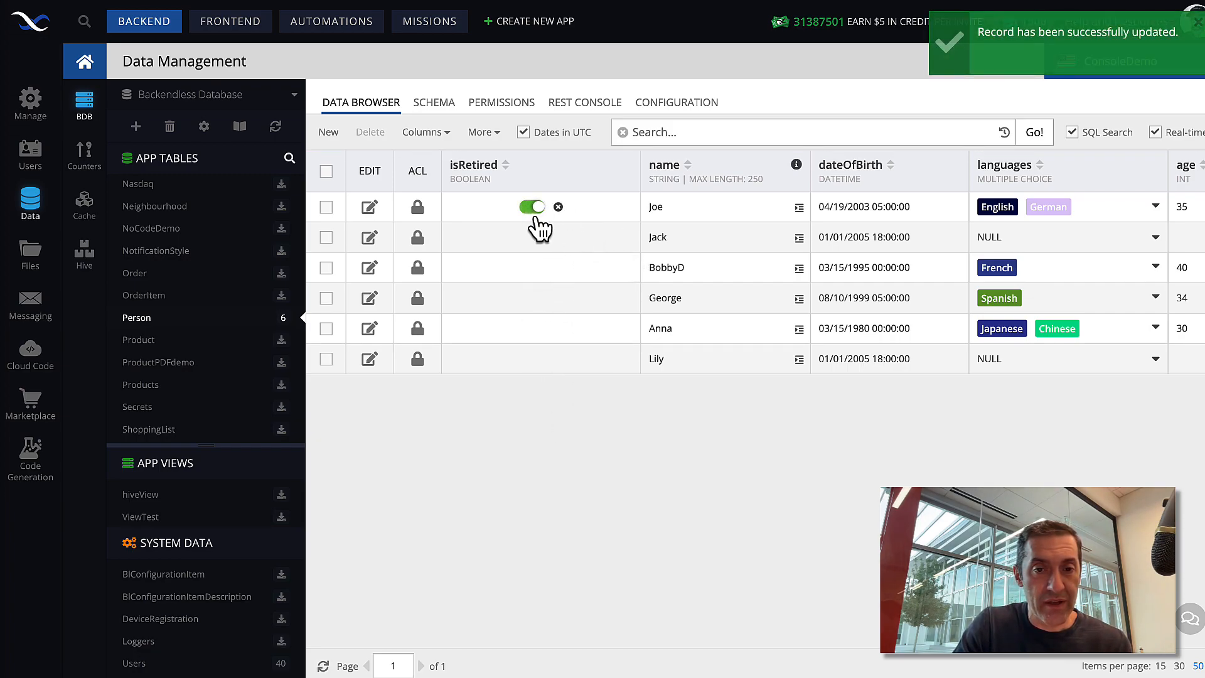
click(534, 208)
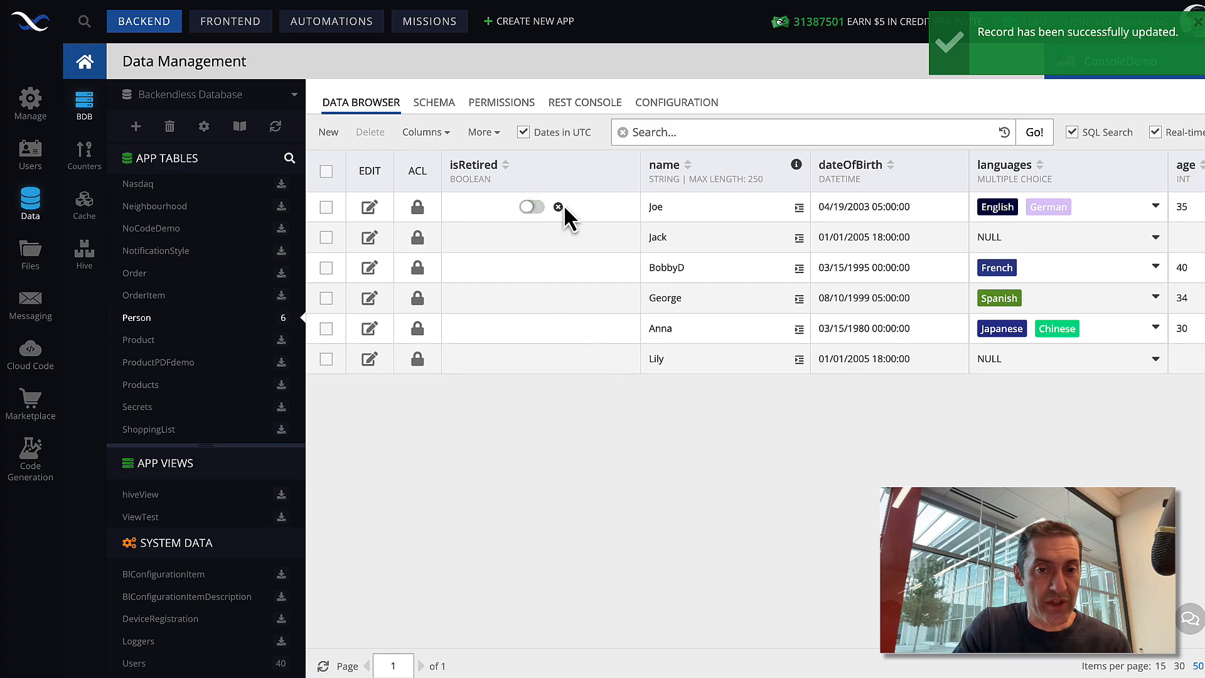
click(534, 207)
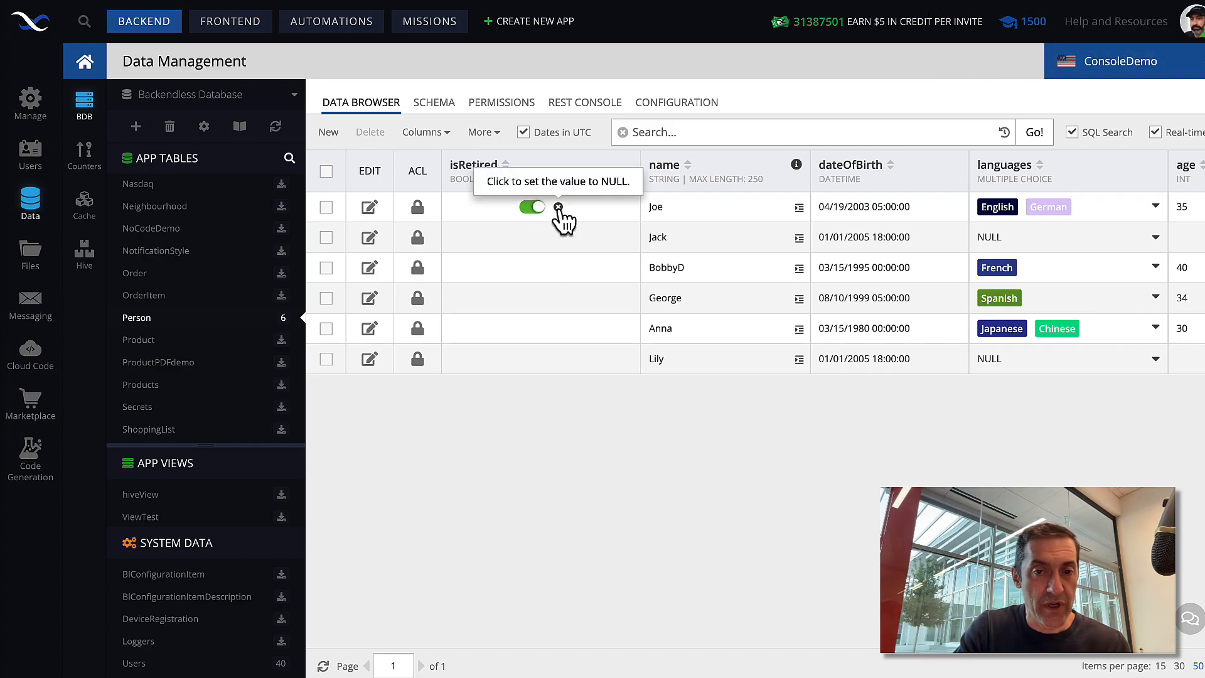
click(560, 208)
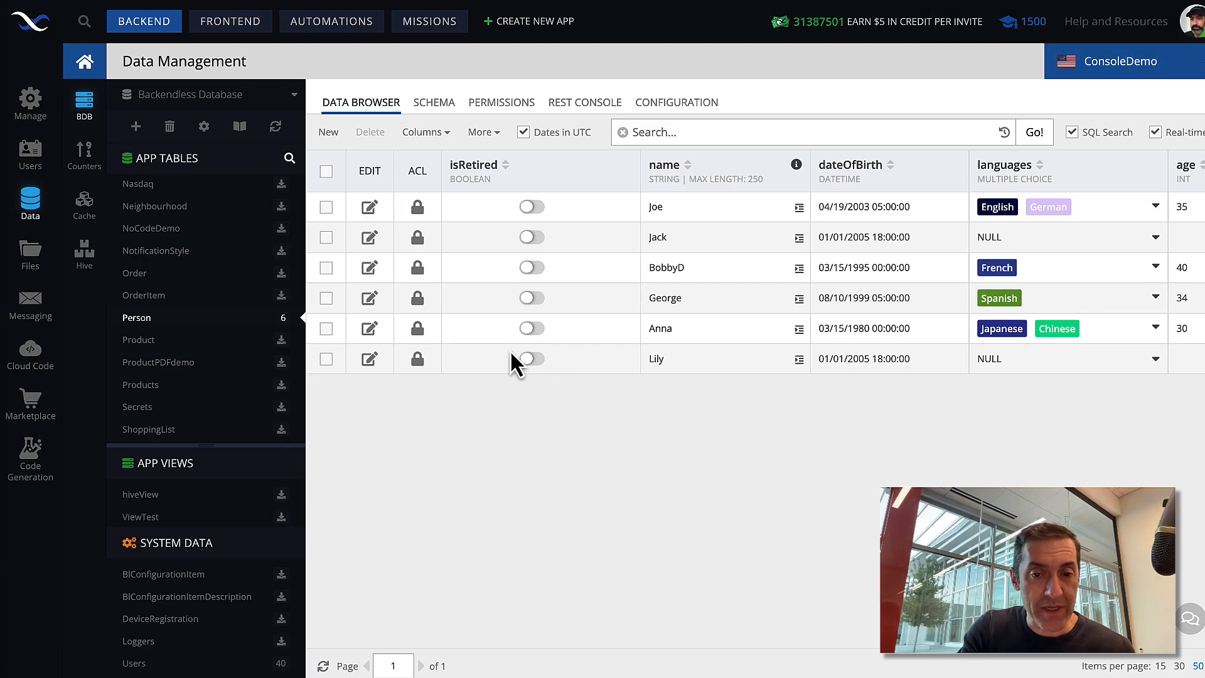
Switch isRetired on for the second, fourth and fifth records of the Person table.
click(533, 360)
click(532, 238)
click(531, 299)
click(530, 328)
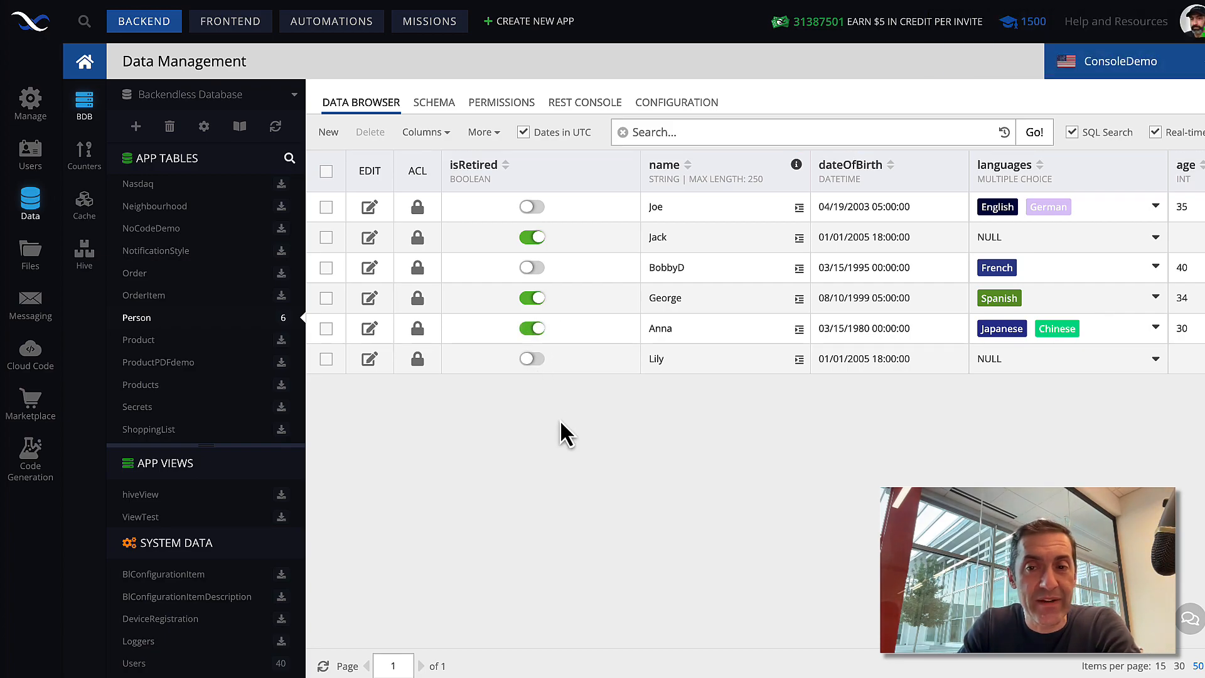
Retrieve the Person records with a GET request in the REST console and examine the first returned object.
click(596, 108)
click(419, 131)
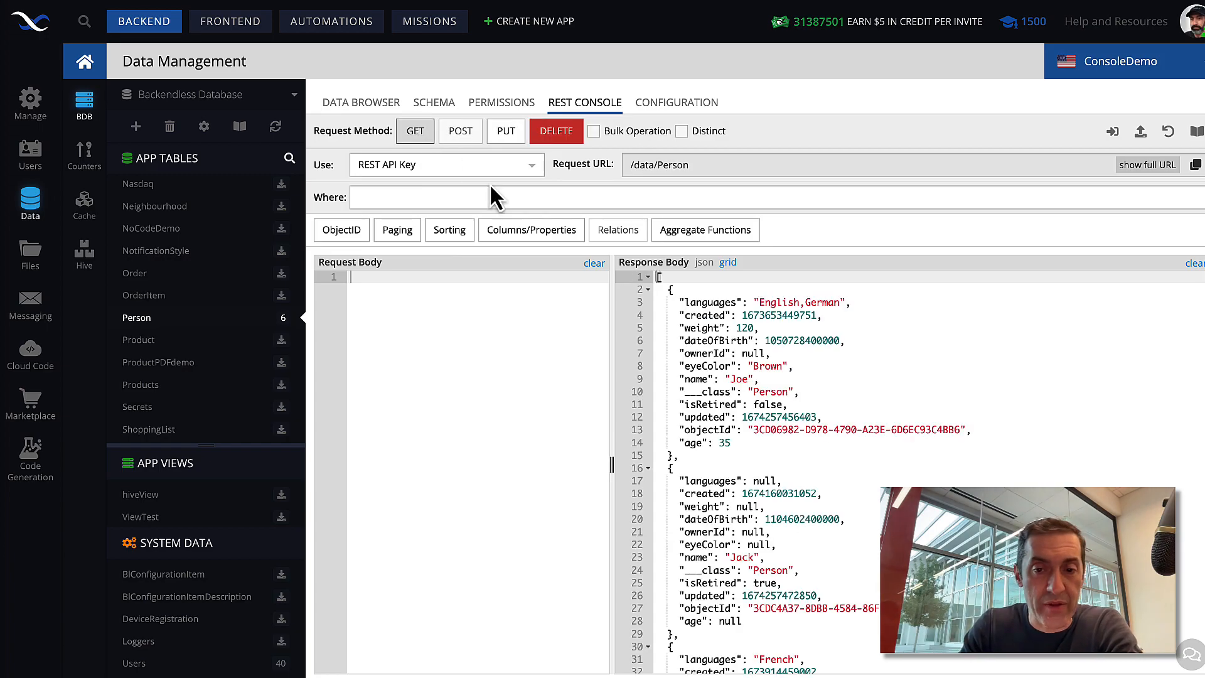
drag(661, 278, 673, 455)
click(766, 455)
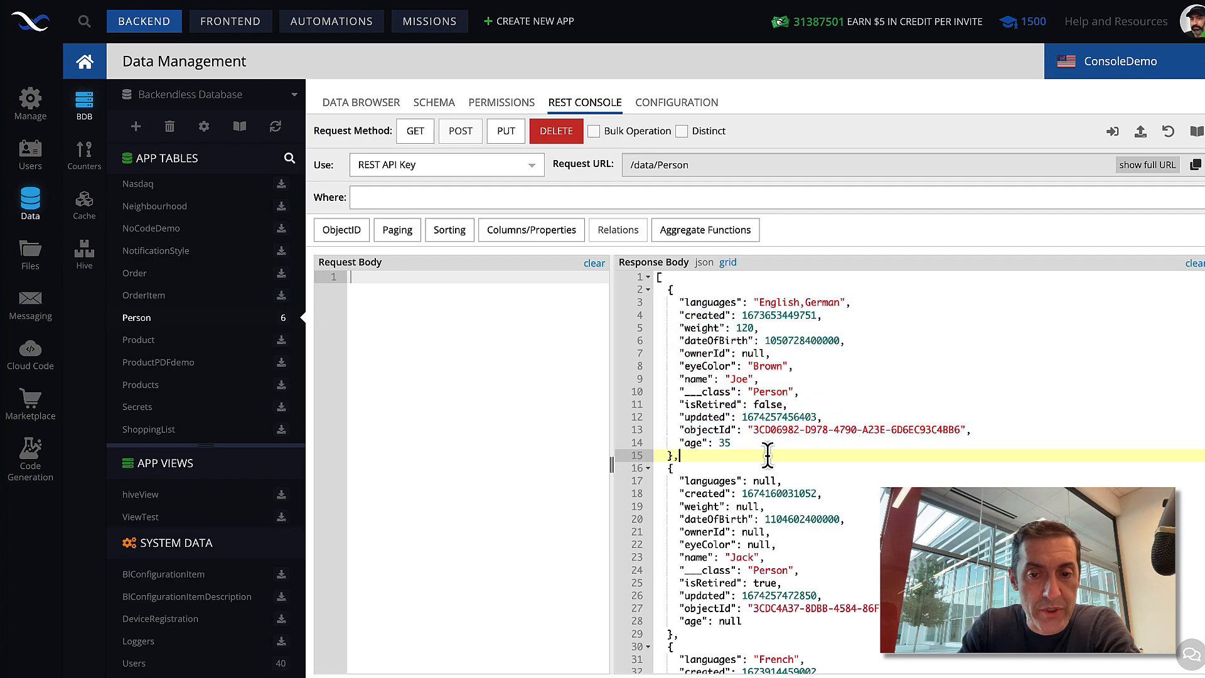
Compare how the isRetired boolean is returned in the first and second objects of the response body.
drag(668, 406, 785, 407)
click(714, 405)
double_click(770, 406)
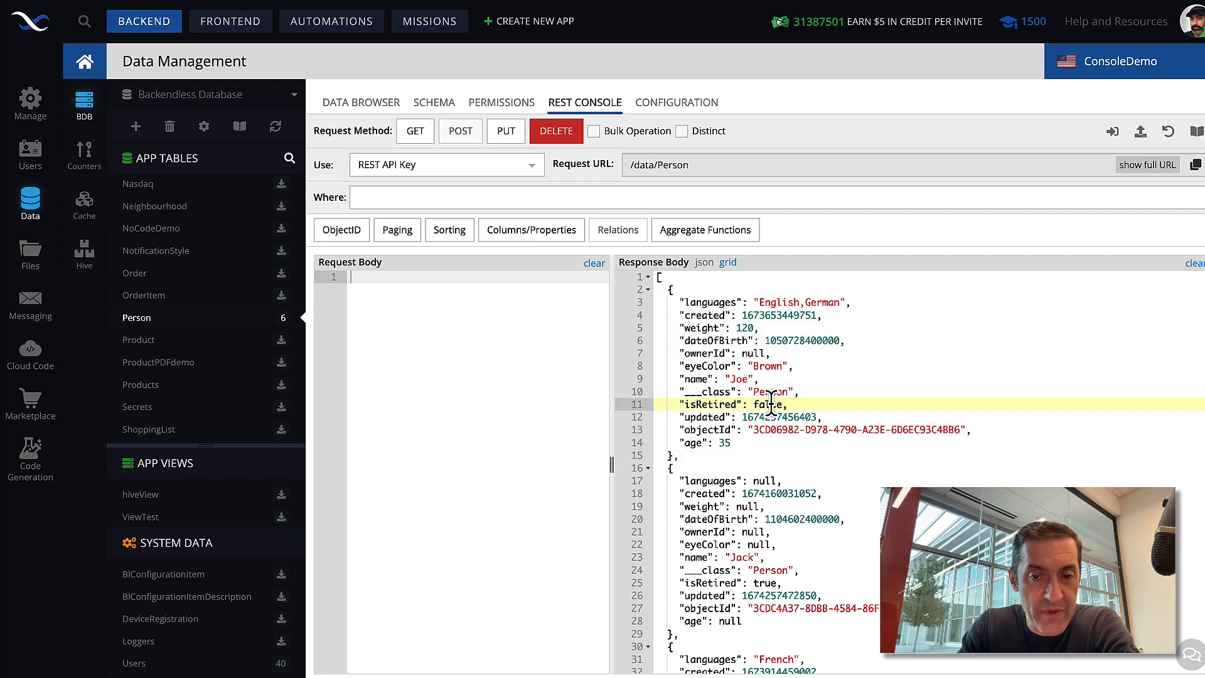
drag(670, 583, 788, 583)
click(793, 583)
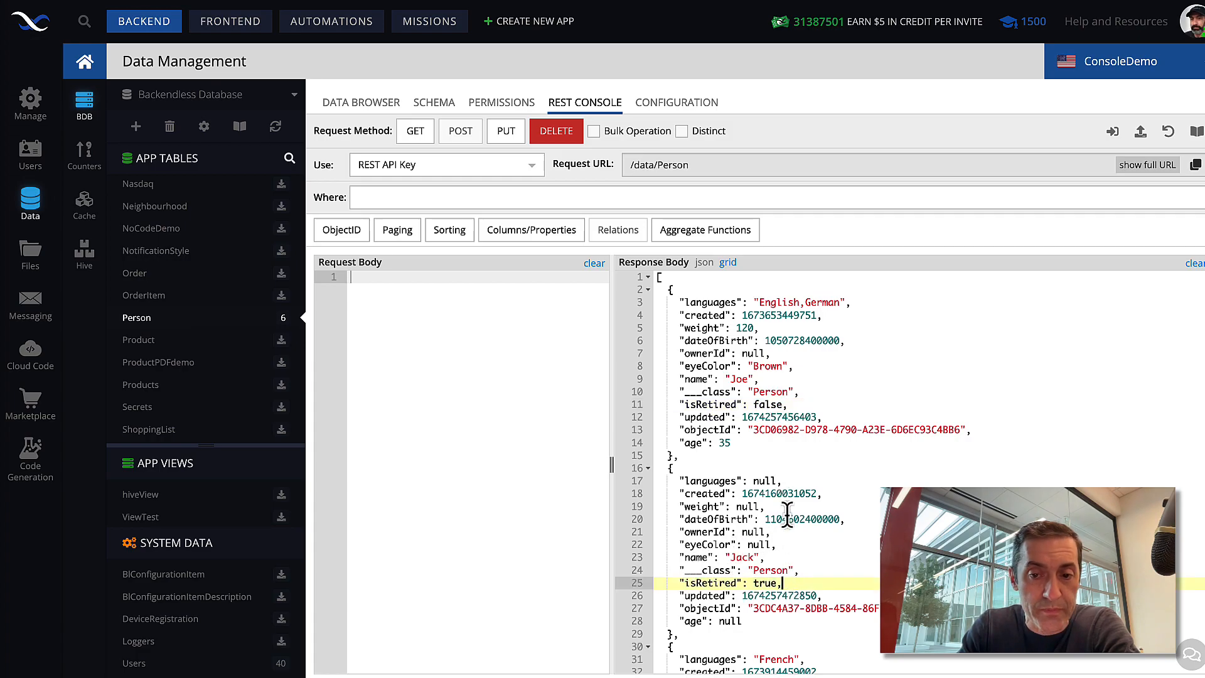
click(772, 405)
double_click(772, 405)
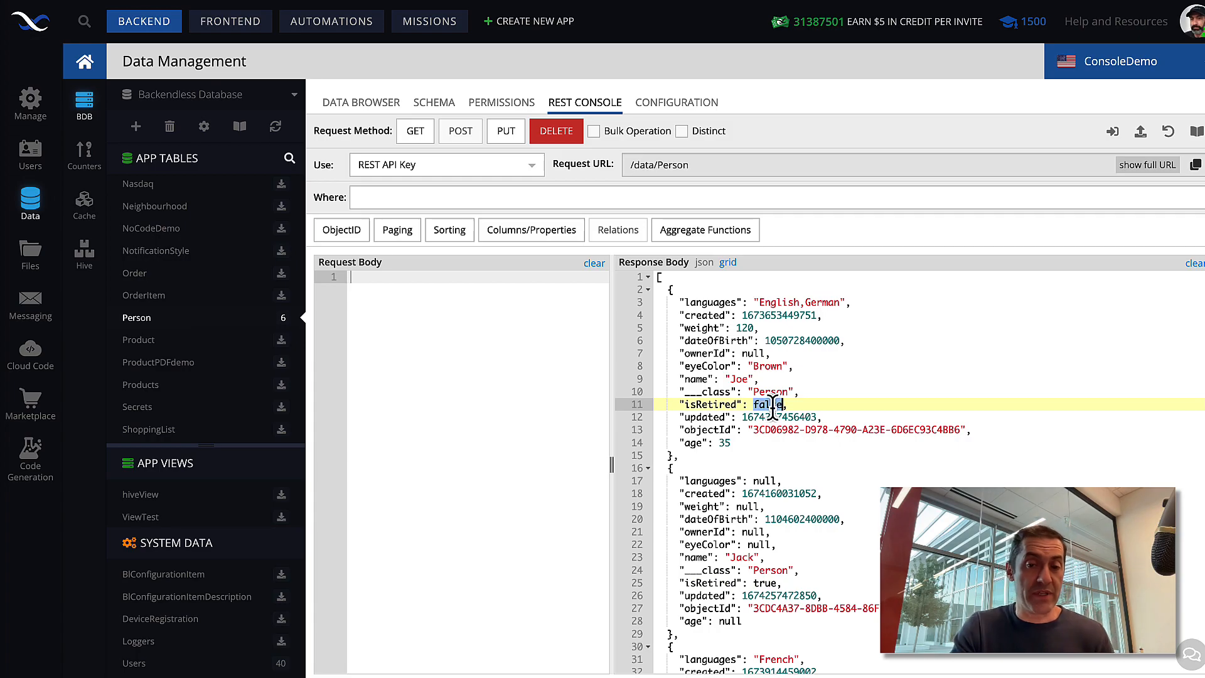
click(775, 405)
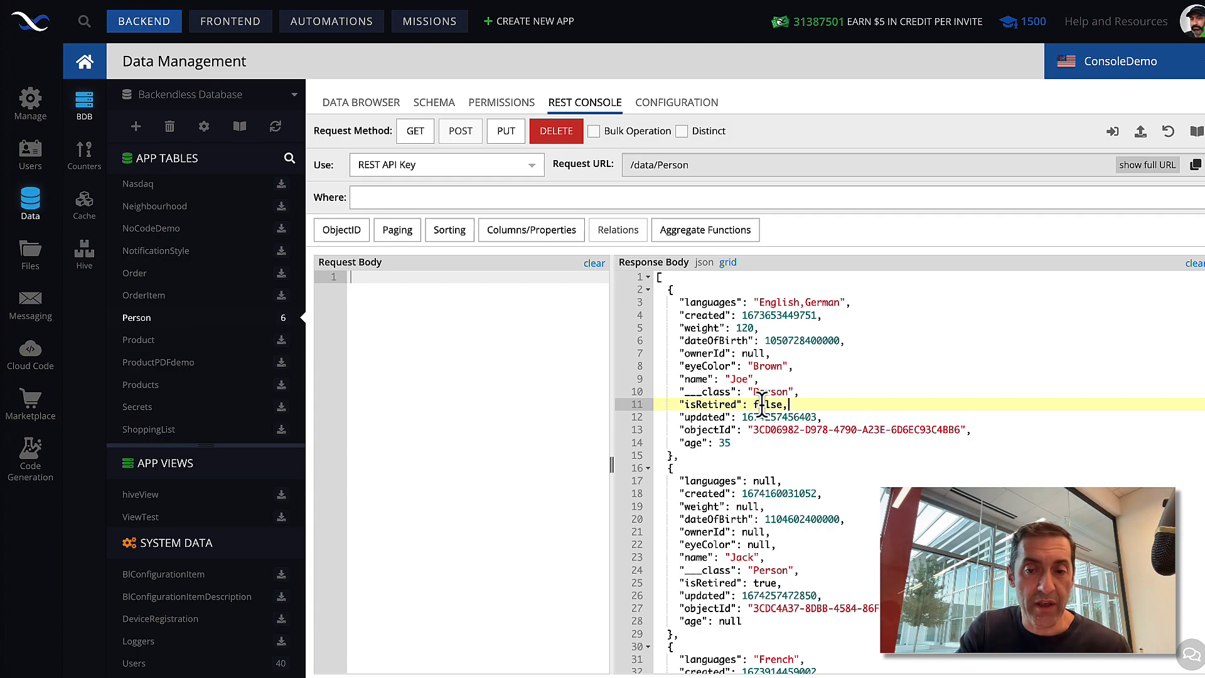
click(764, 583)
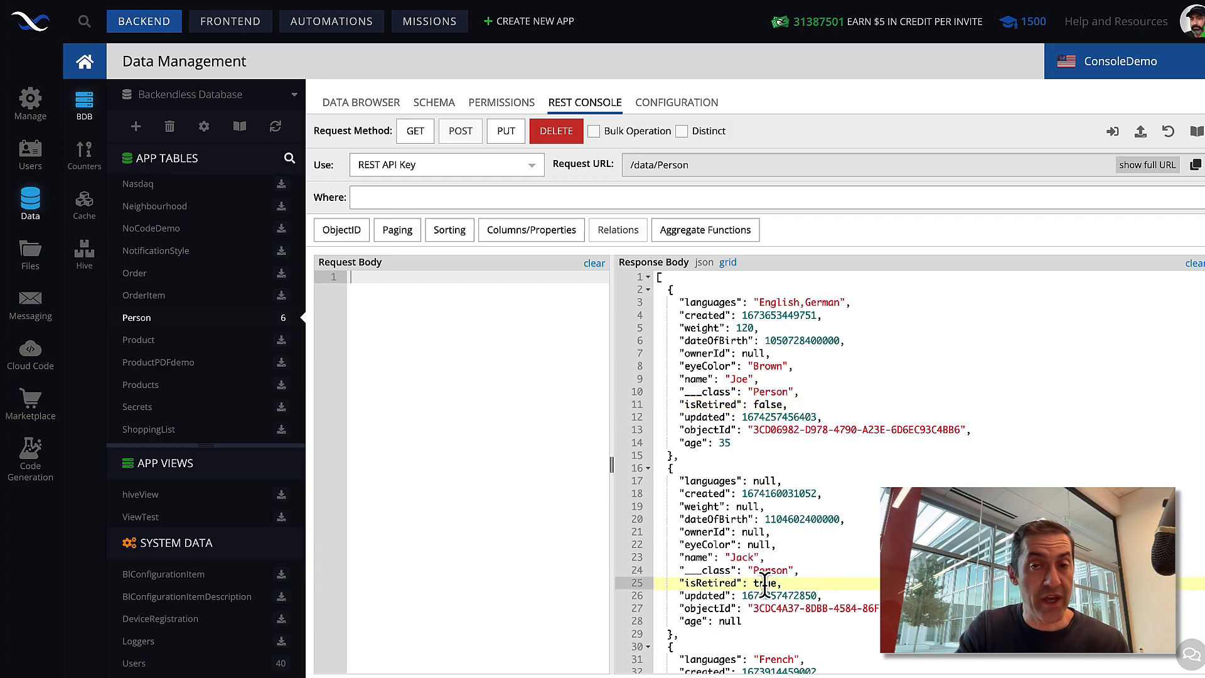
click(768, 403)
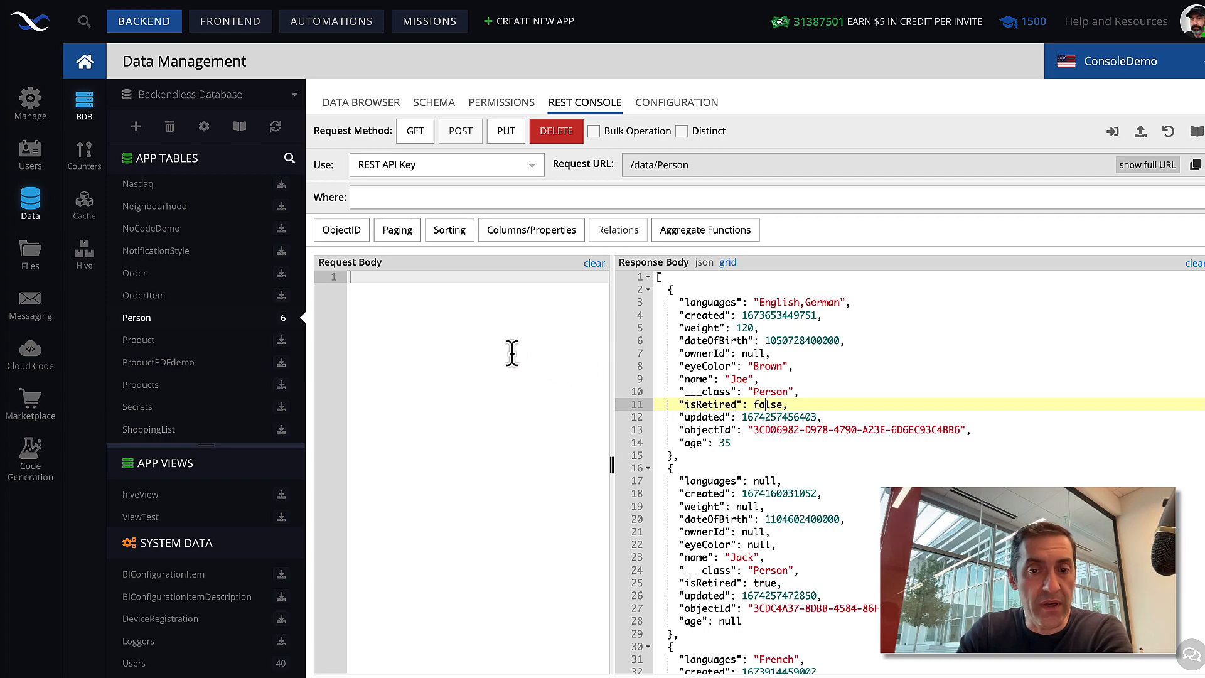
Start a JSON object in the request body with the person's name and an age of 44.
click(482, 319)
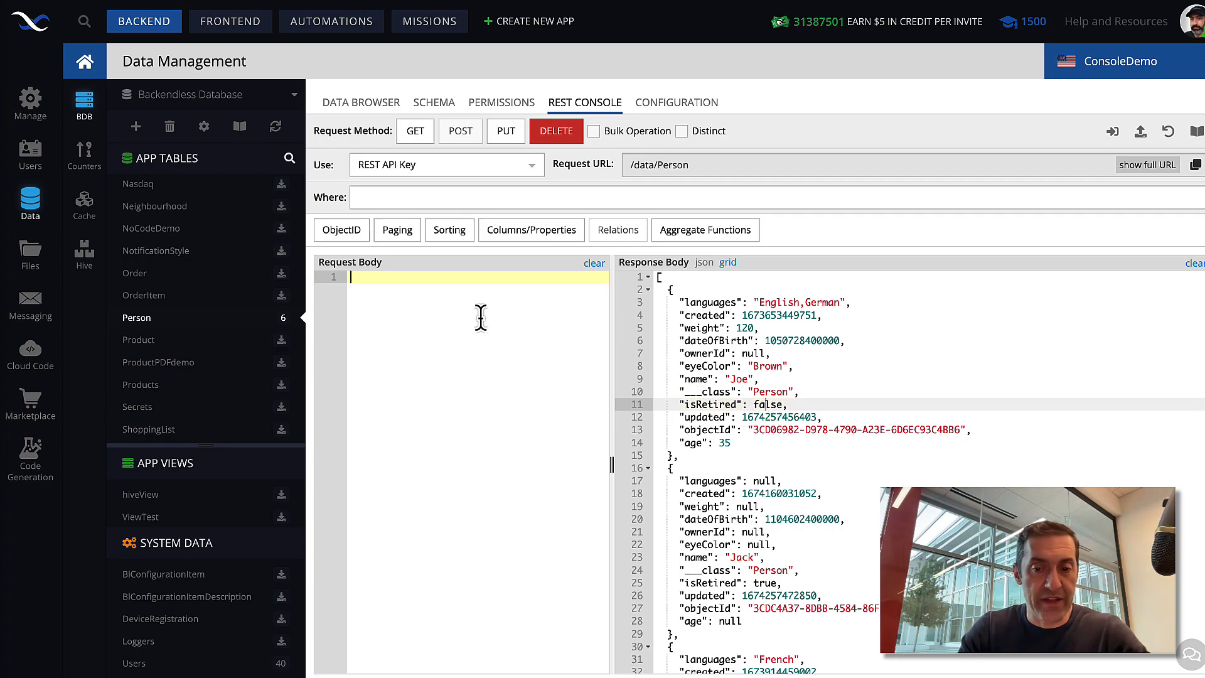
text({)
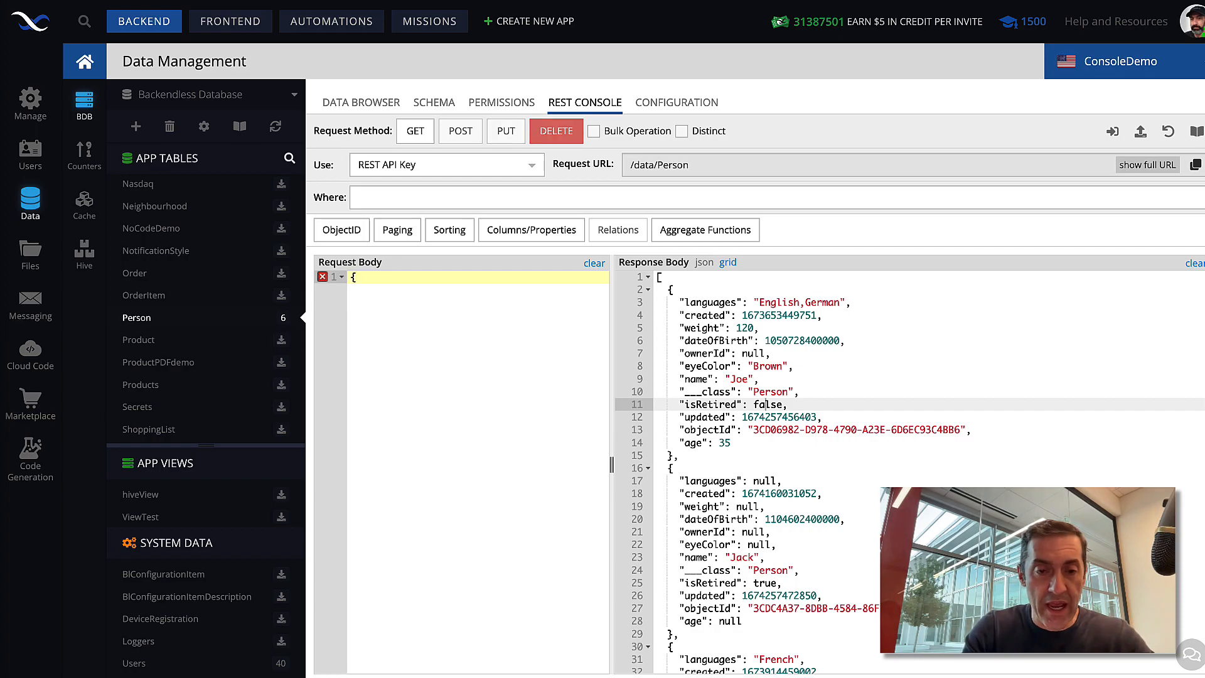
key(Return)
text("name:)
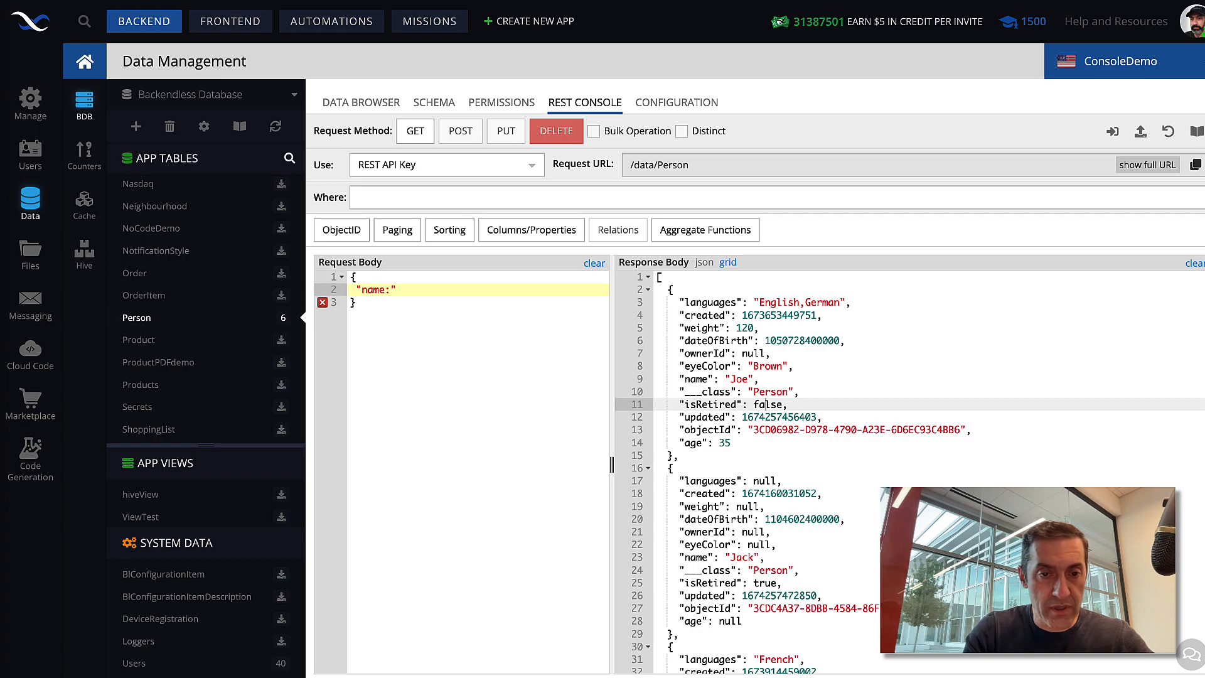
text(:)
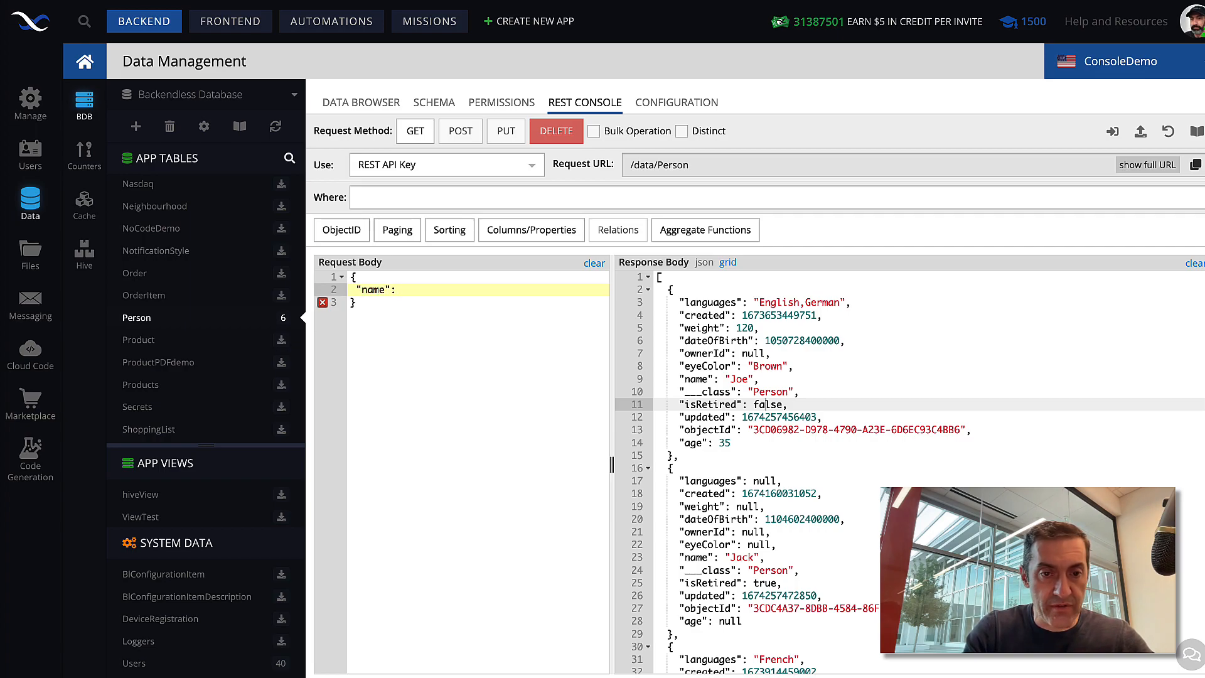
text("Kate",)
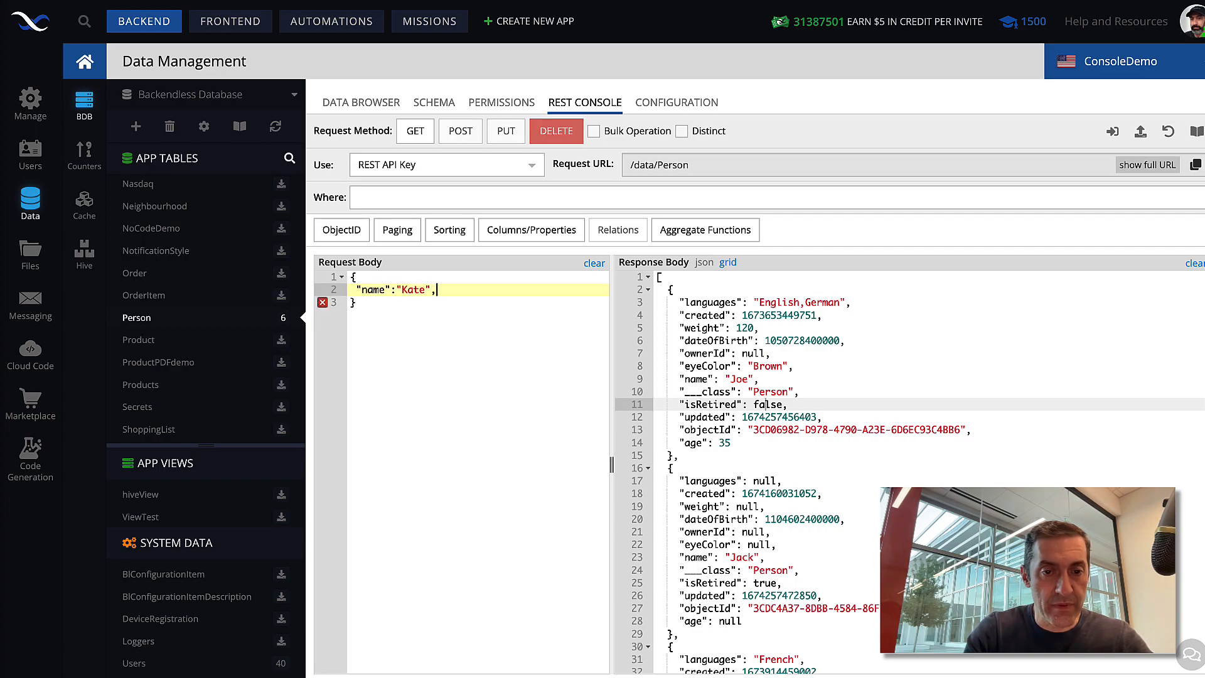
key(Return)
text("age":44)
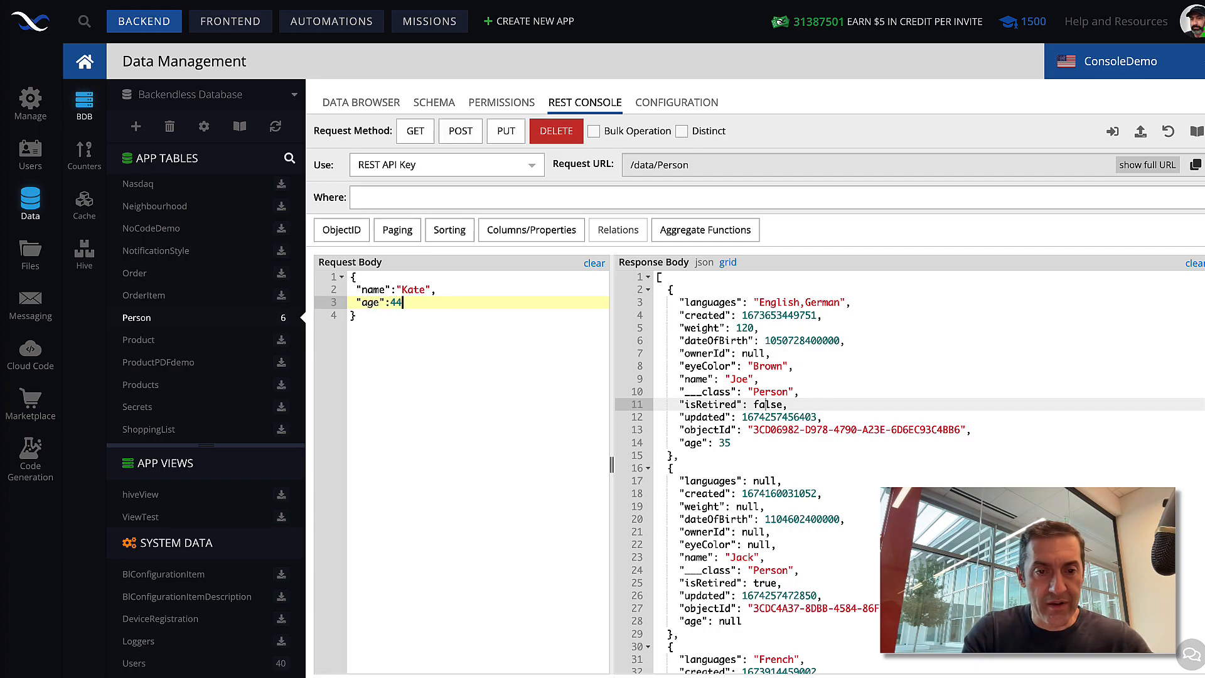
Add an isRetired property set to false to the JSON object, with its property name in double quotes.
text(,)
key(Return)
text(is)
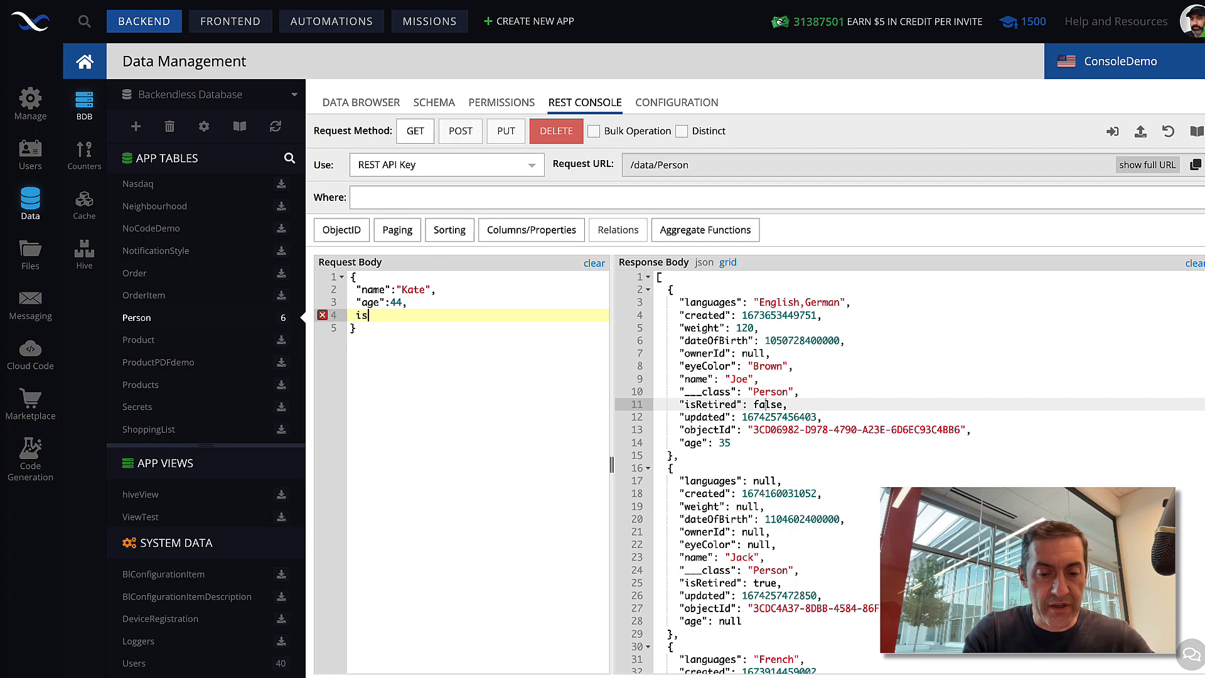
text(Retired:)
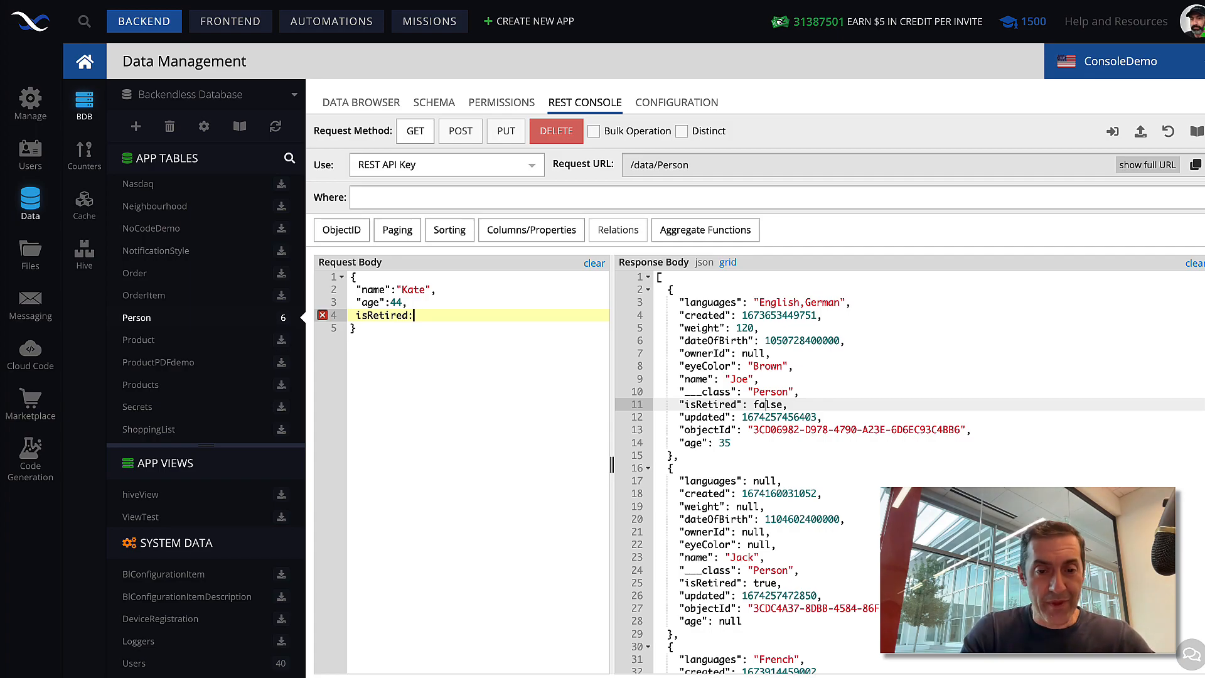
text(false)
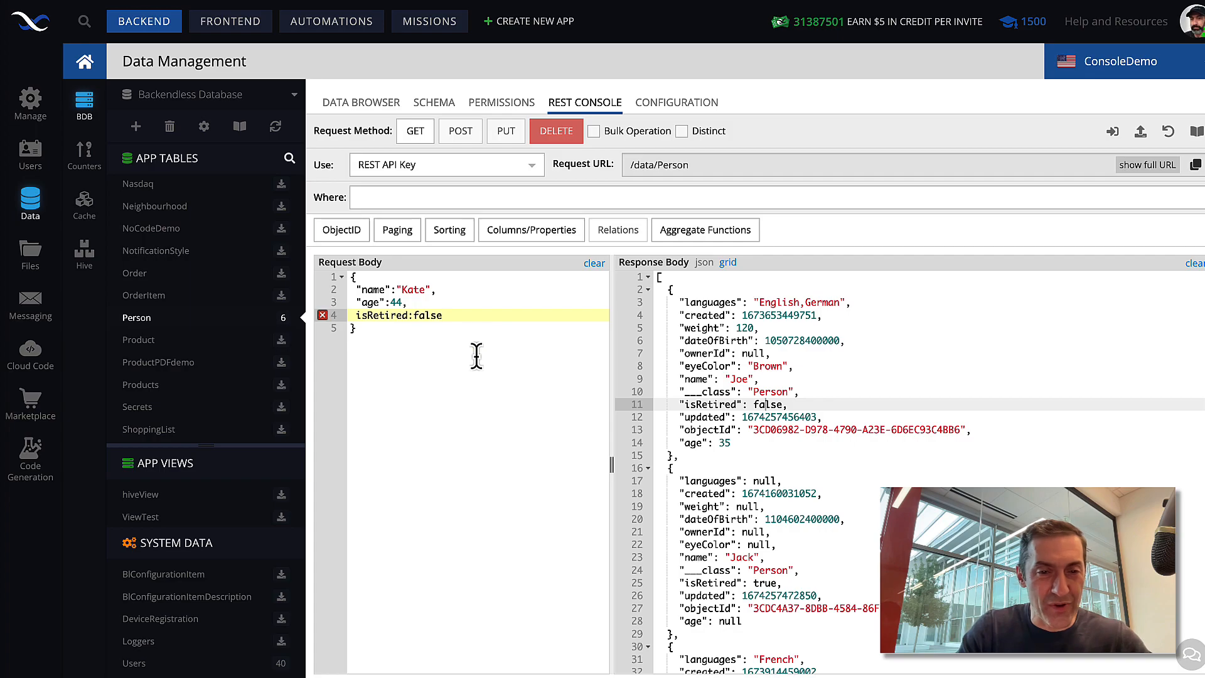
click(356, 315)
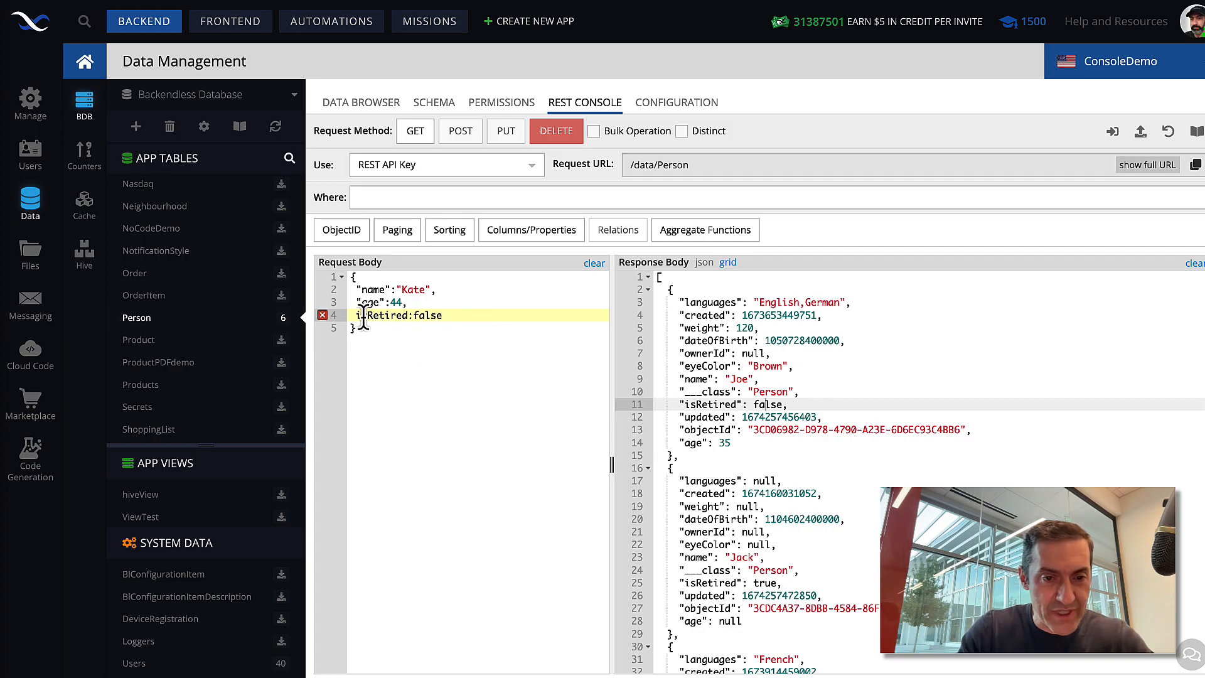
text(")
key(alt+Right)
text(")
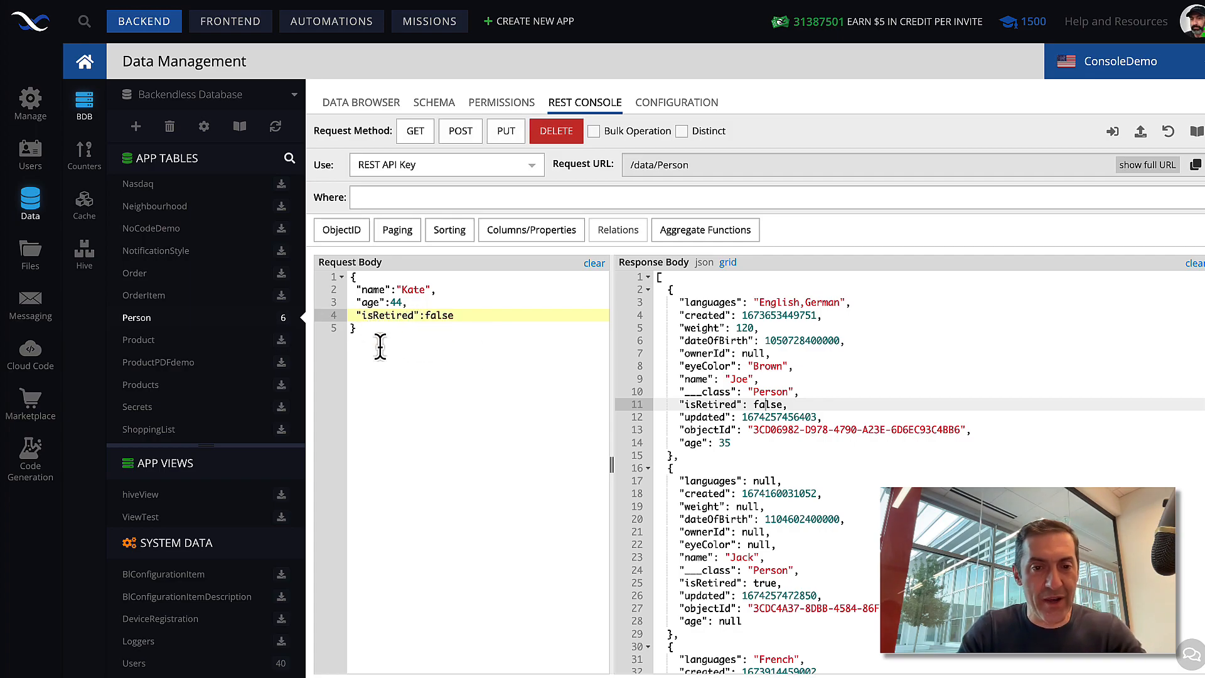
Save the new Person object with a PUT request and show the table's records in the data browser.
click(380, 345)
click(511, 133)
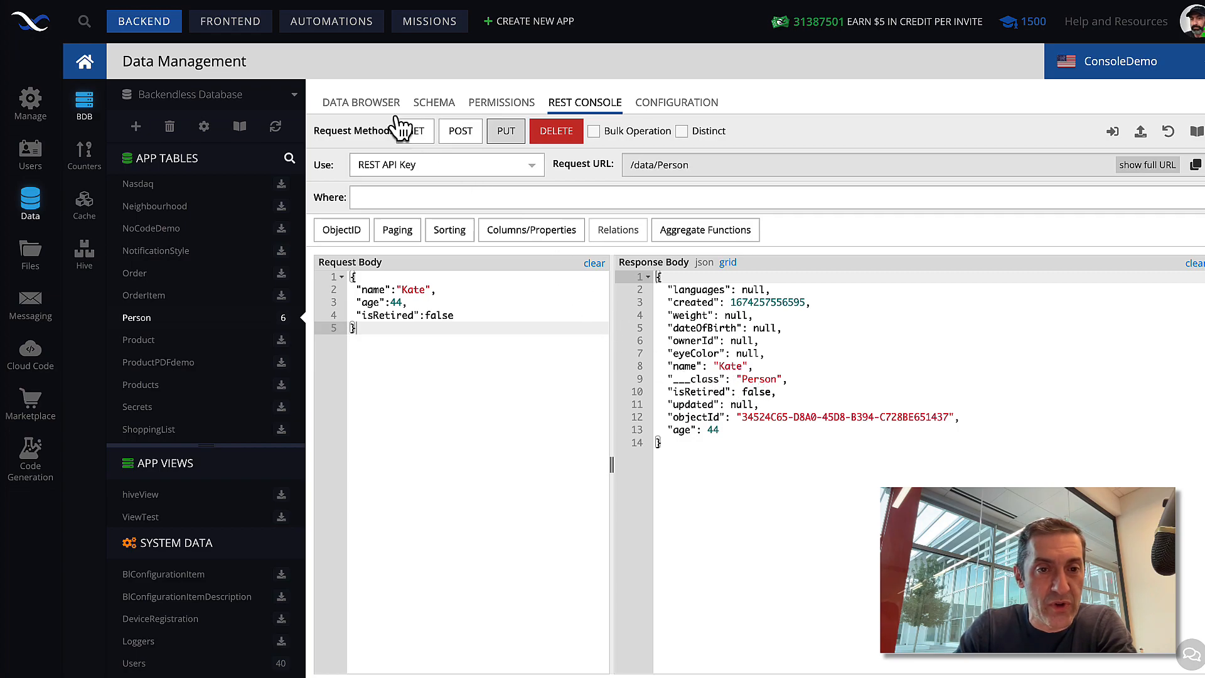
click(369, 100)
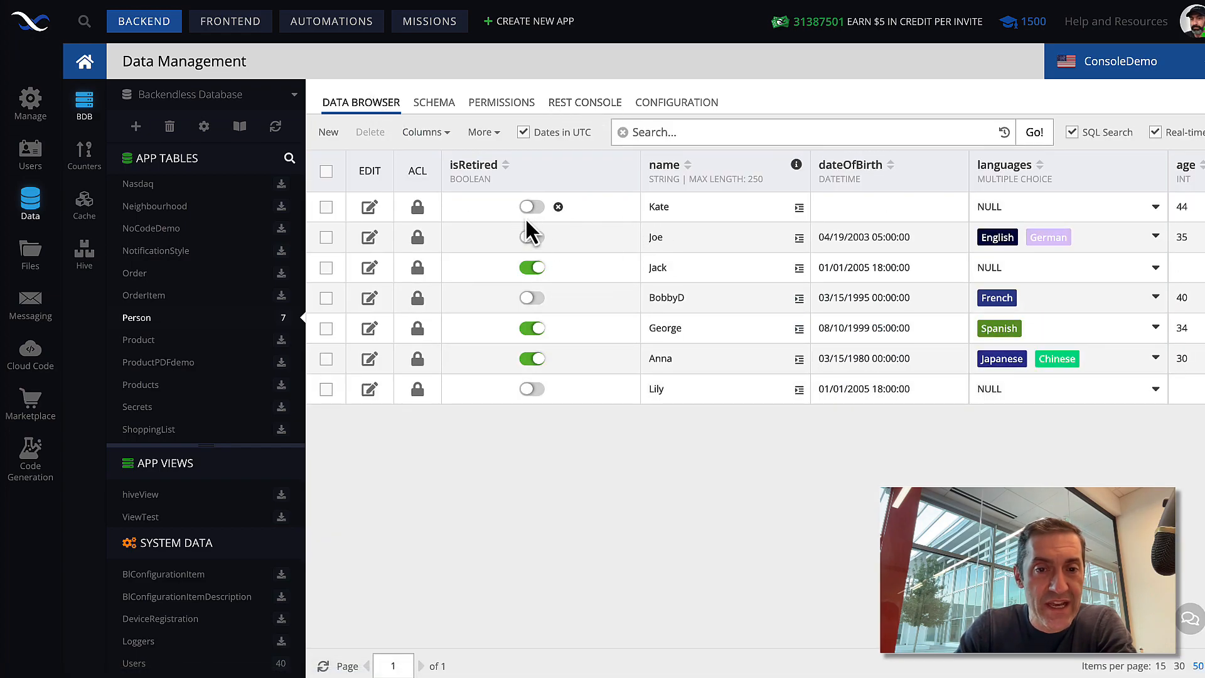